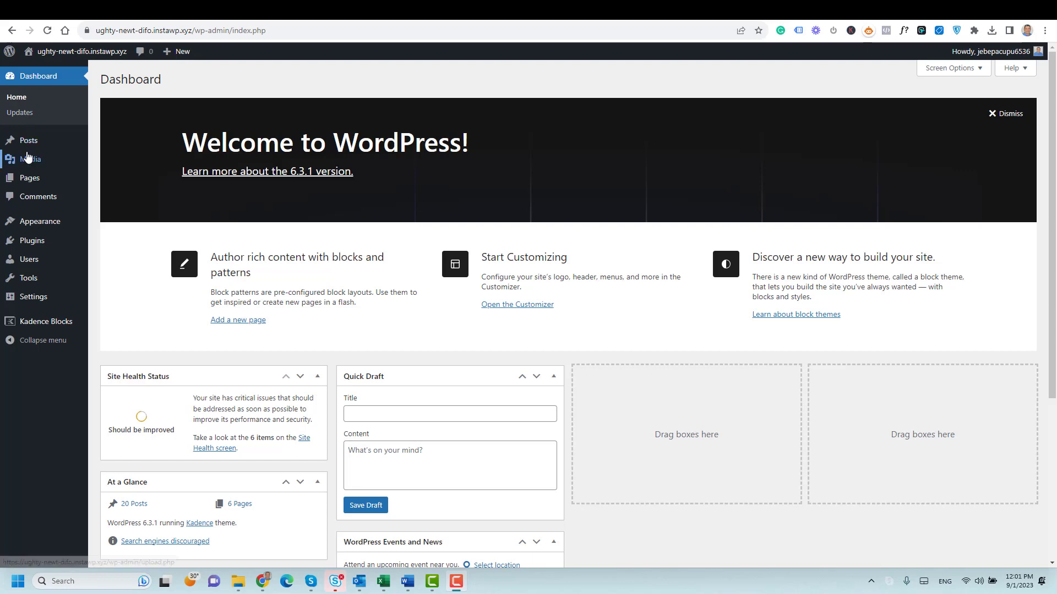
# Create a new page titled "Design Patterns"
pyautogui.moveTo(42, 181)
pyautogui.click(109, 197)
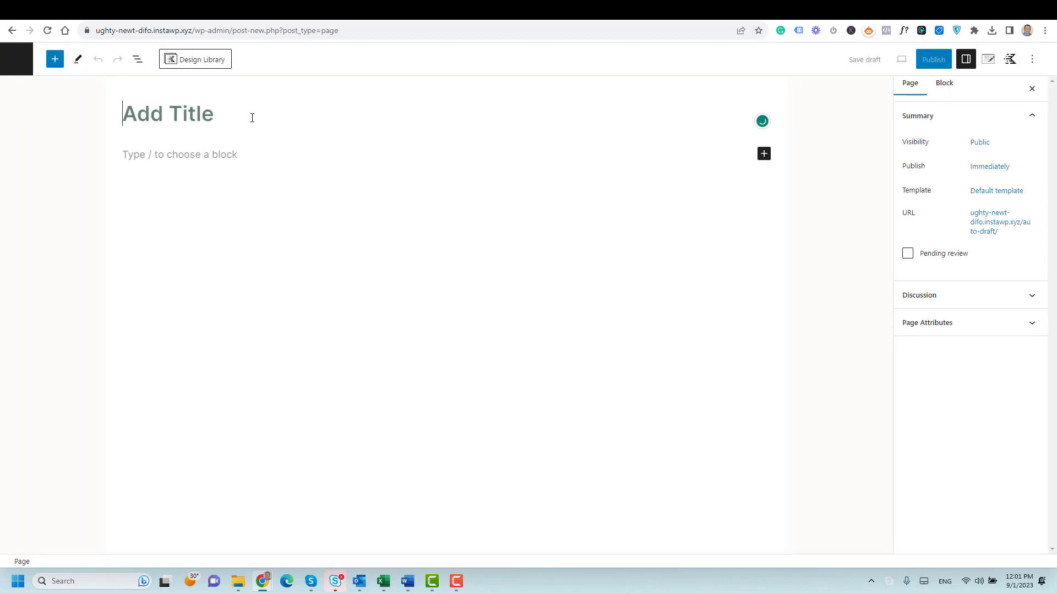
pyautogui.write('Design Pattersn')
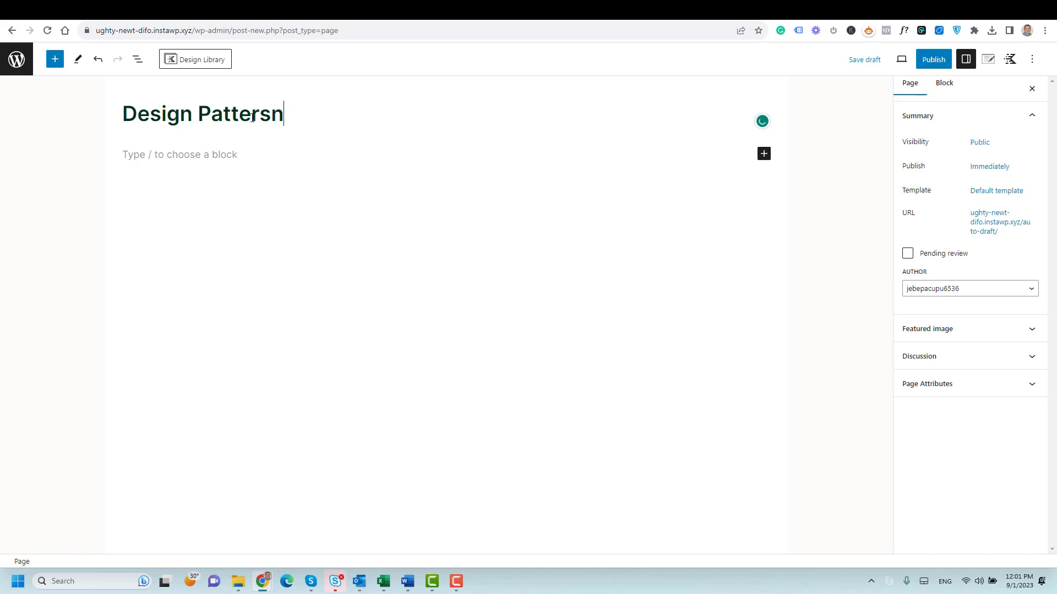
pyautogui.press('BackSpace')
pyautogui.press('BackSpace')
pyautogui.press('BackSpace')
pyautogui.write('rm')
pyautogui.press('BackSpace')
pyautogui.press('BackSpace')
pyautogui.write('rns')
# Insert a Row Layout block with a single column in the page body
pyautogui.click(245, 150)
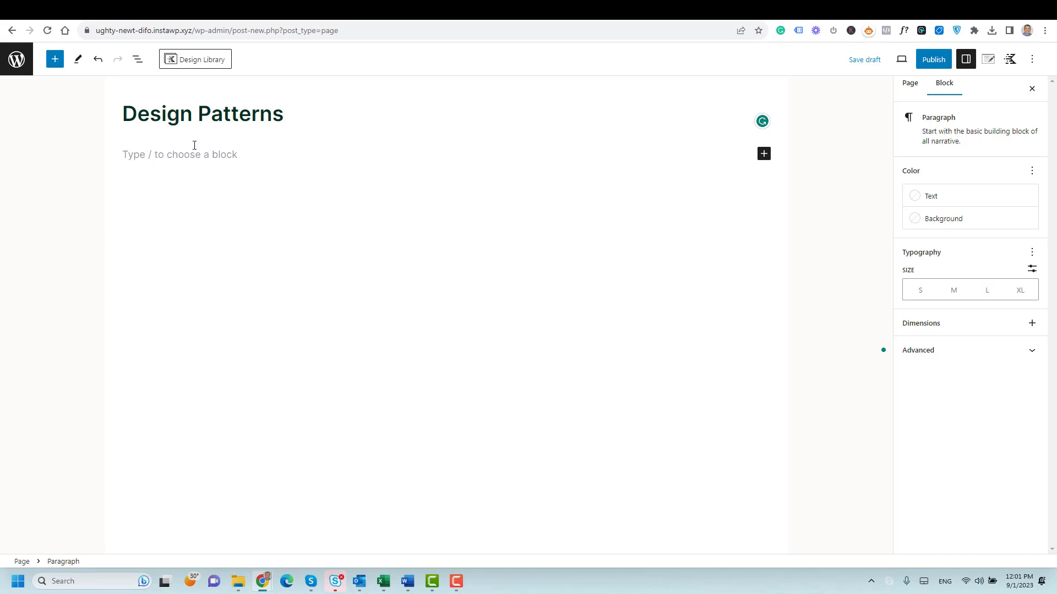
pyautogui.click(55, 58)
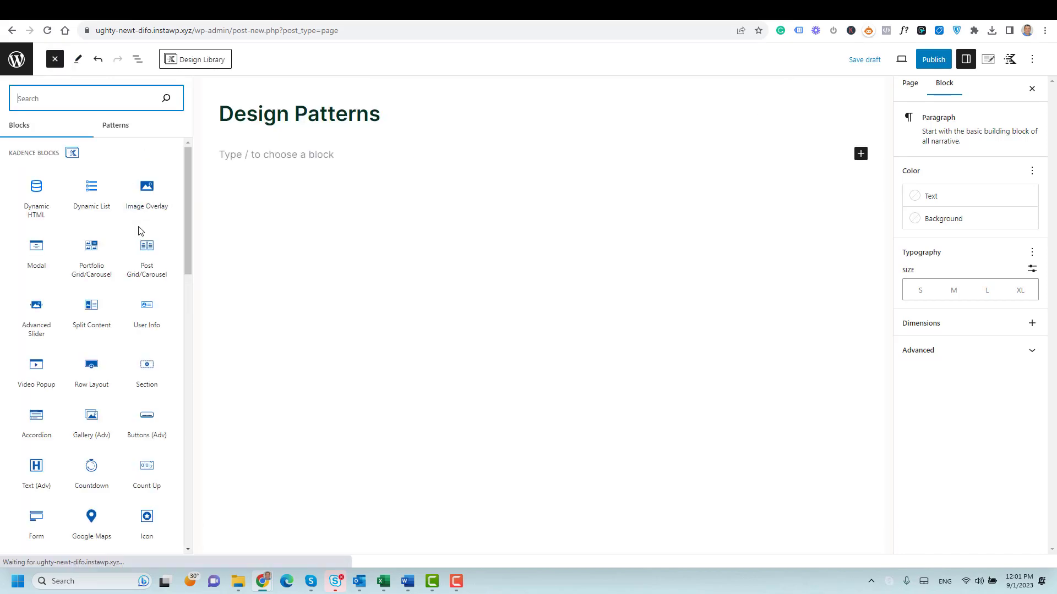
pyautogui.moveTo(91, 370); pyautogui.dragTo(293, 156)
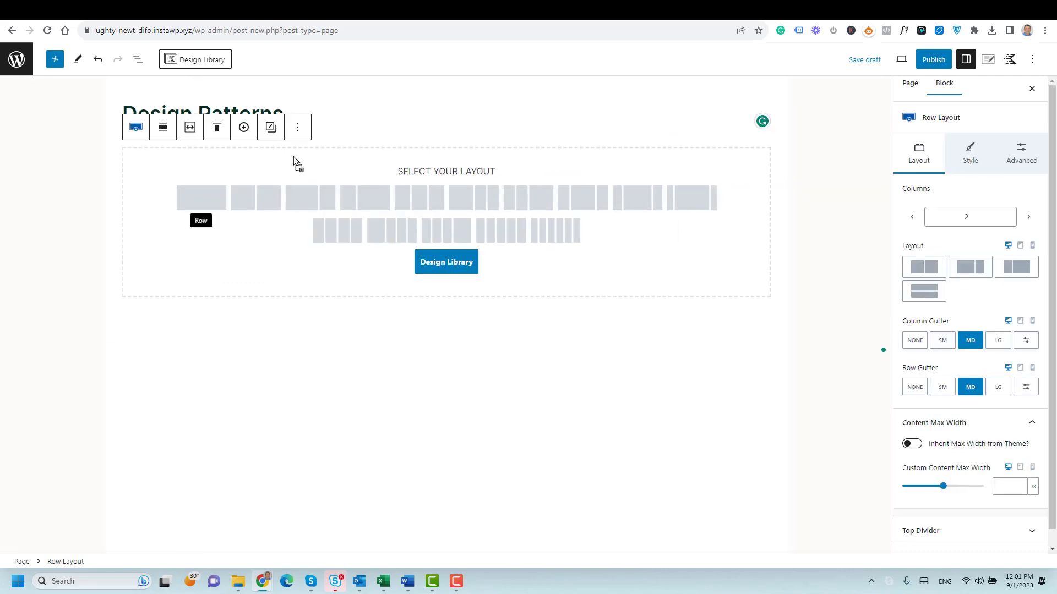
pyautogui.click(202, 205)
# Add a centred heading reading "Sign Up For My Free Thing" inside the row
pyautogui.click(387, 185)
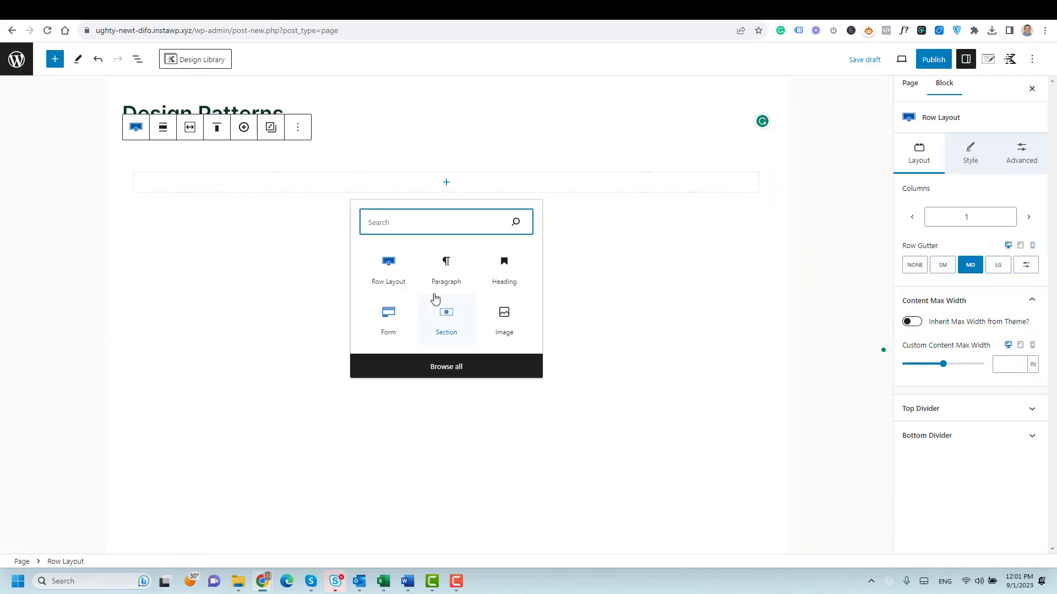
pyautogui.click(491, 283)
pyautogui.write('S')
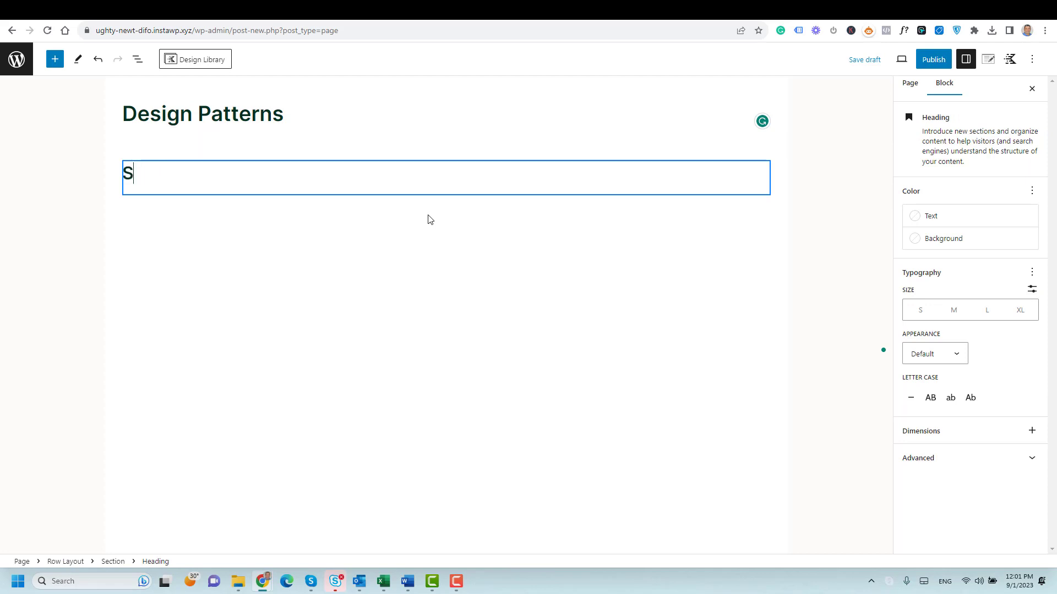
pyautogui.write('ign Up For My F')
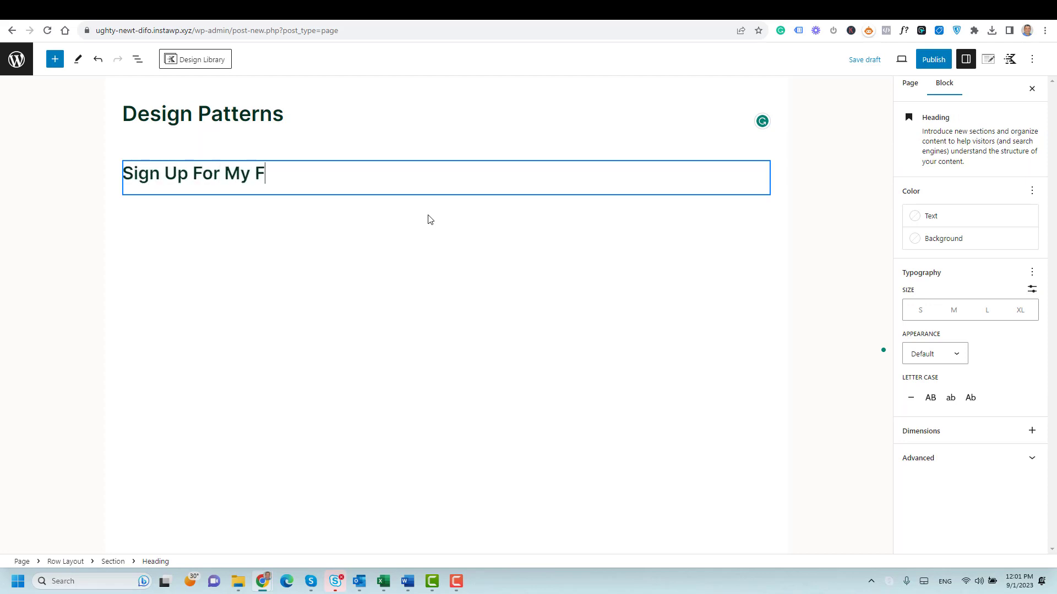
pyautogui.write('ree Thing')
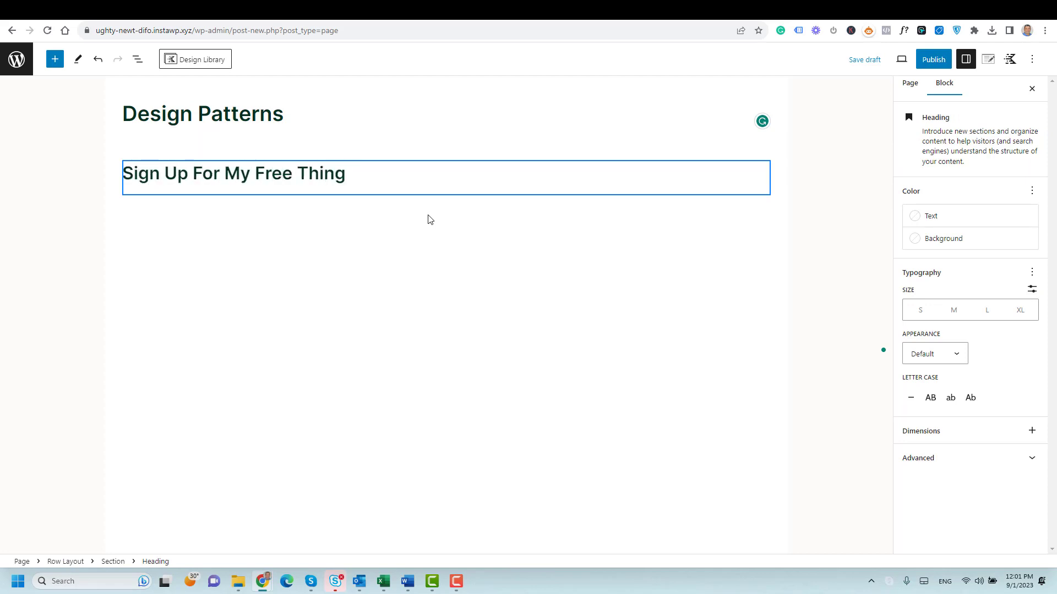
pyautogui.click(267, 141)
pyautogui.click(289, 194)
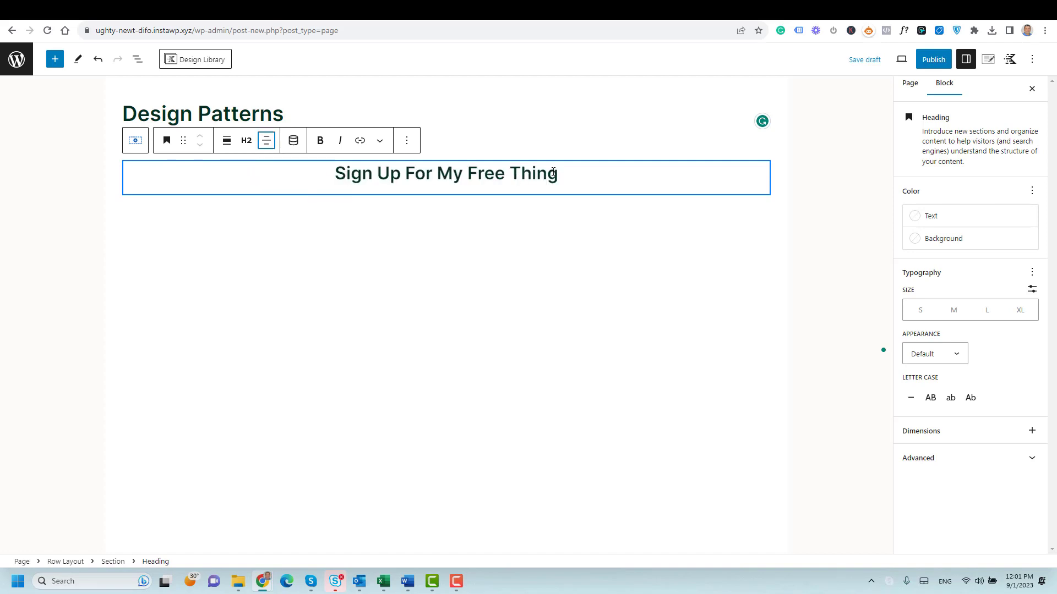
# Add a paragraph below the heading reading "This is a simple Paragraph."
pyautogui.press('Return')
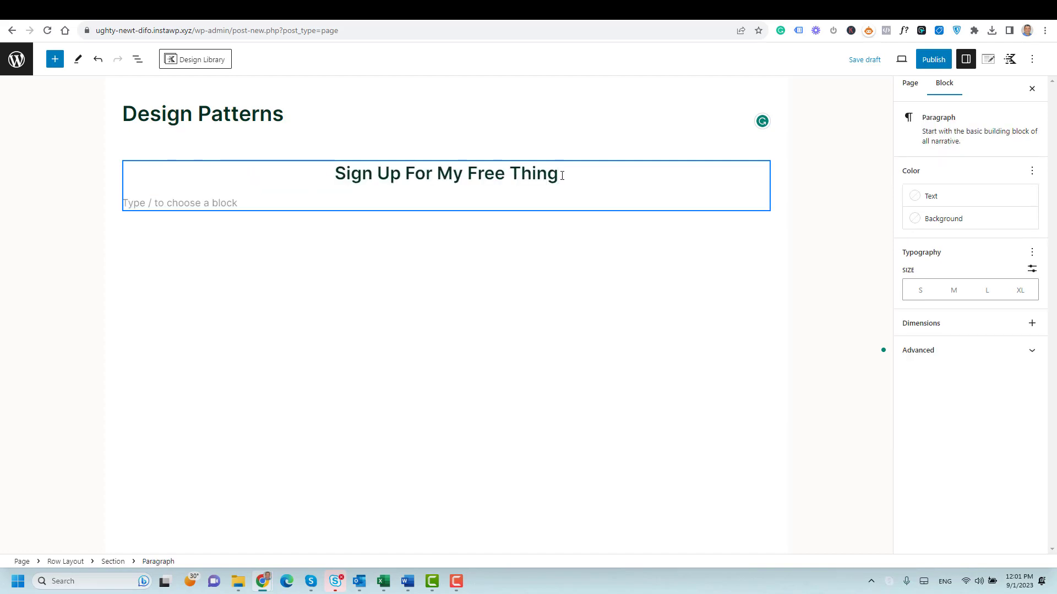
pyautogui.write('ThIS IS')
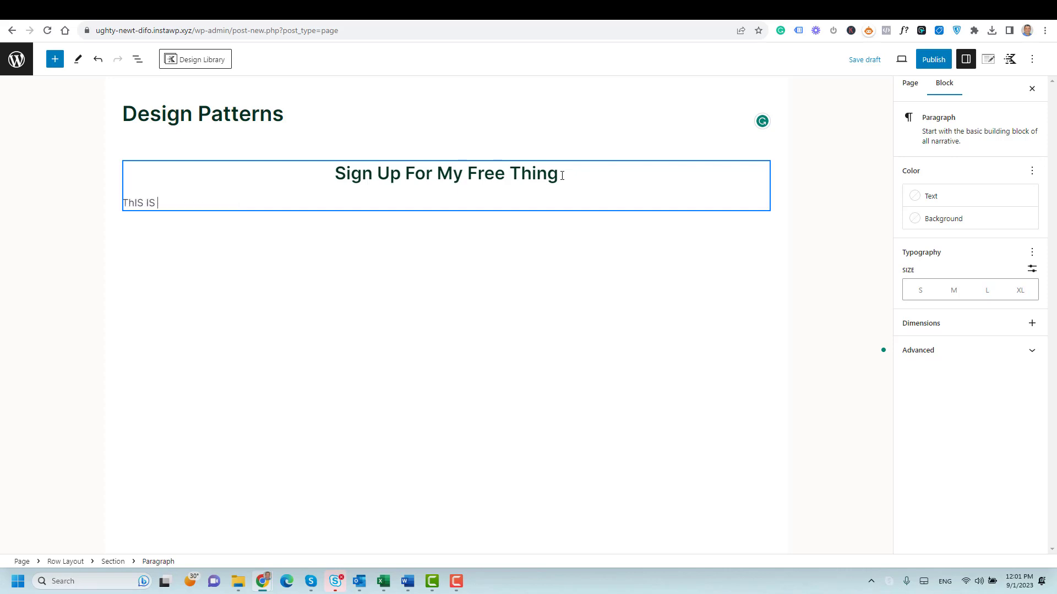
pyautogui.press('BackSpace')
pyautogui.press('BackSpace')
pyautogui.press('BackSpace')
pyautogui.press('BackSpace')
pyautogui.press('BackSpace')
pyautogui.press('BackSpace')
pyautogui.write('i')
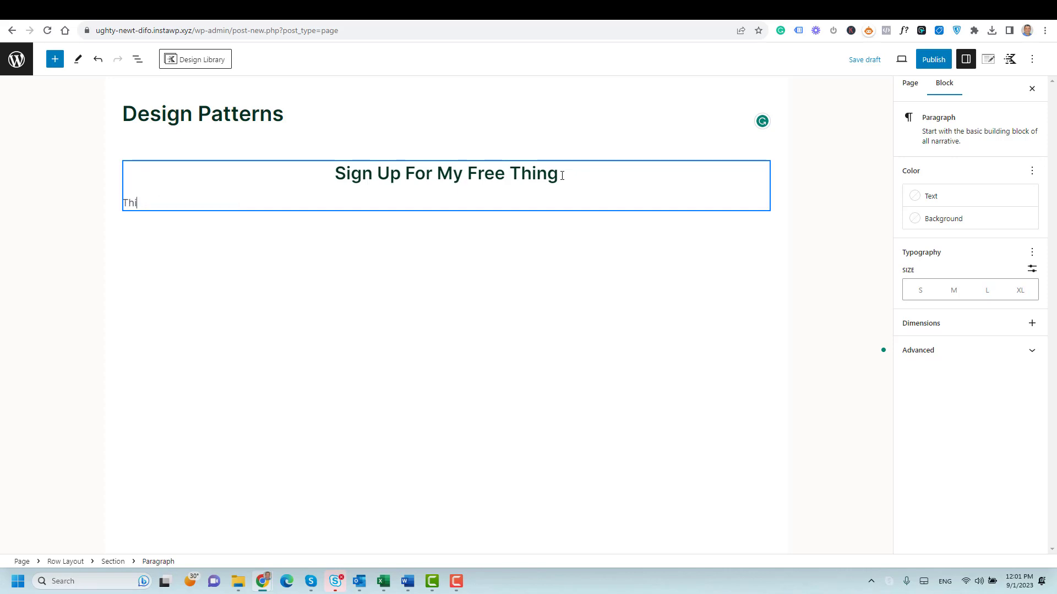
pyautogui.write('s is a sne')
pyautogui.press('BackSpace')
pyautogui.press('BackSpace')
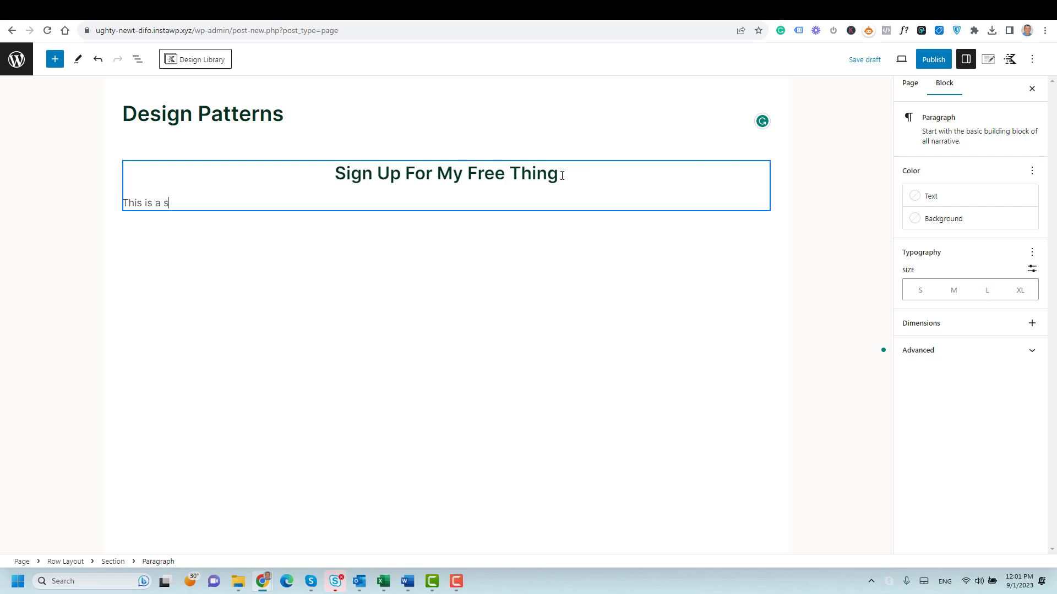
pyautogui.write('imple Paragraph')
# Repeat the sentence once more in the same paragraph and centre the paragraph text
pyautogui.hotkey('ctrl', 'shift', 'Left')
pyautogui.hotkey('ctrl', 'shift', 'Left')
pyautogui.hotkey('ctrl', 'shift', 'Left')
pyautogui.hotkey('ctrl', 'shift', 'Left')
pyautogui.hotkey('ctrl', 'shift', 'Left')
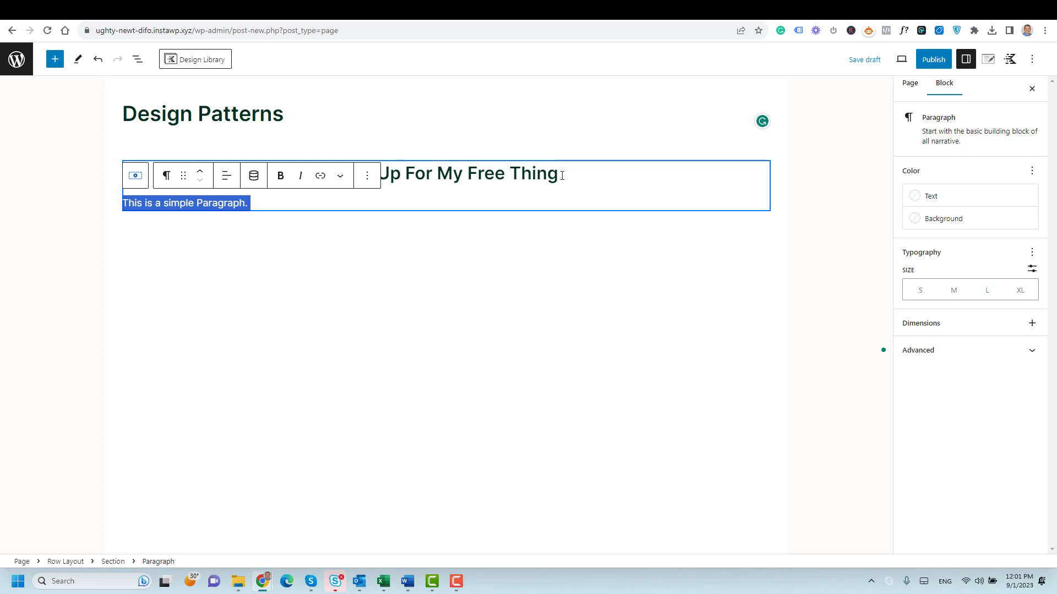
pyautogui.hotkey('ctrl', 'c')
pyautogui.press('Right')
pyautogui.hotkey('ctrl', 'v')
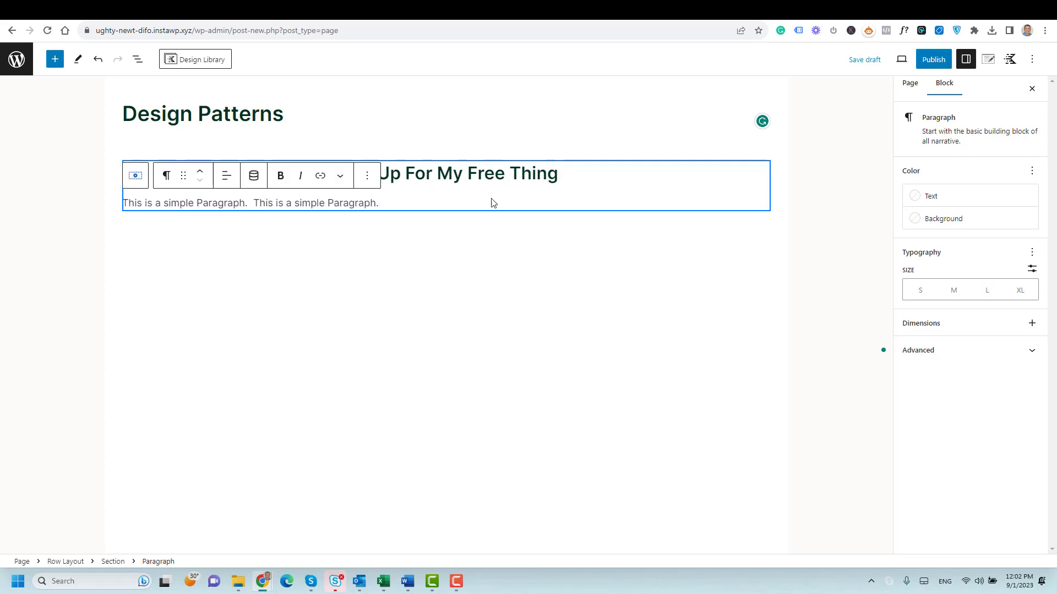
pyautogui.click(226, 175)
pyautogui.click(259, 228)
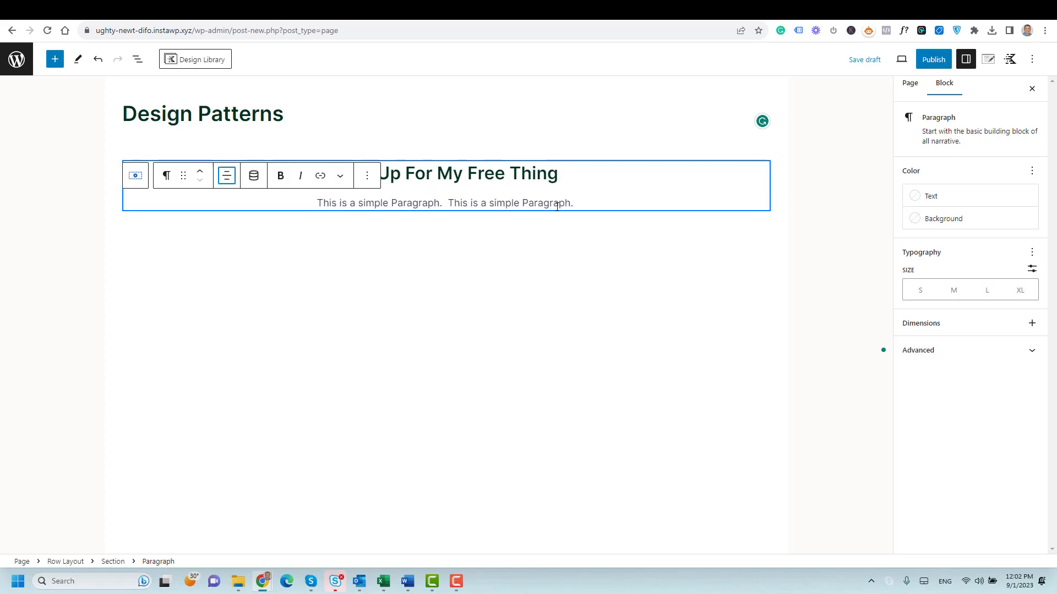
# Add a Form block after the paragraph and remove its Message field
pyautogui.click(367, 175)
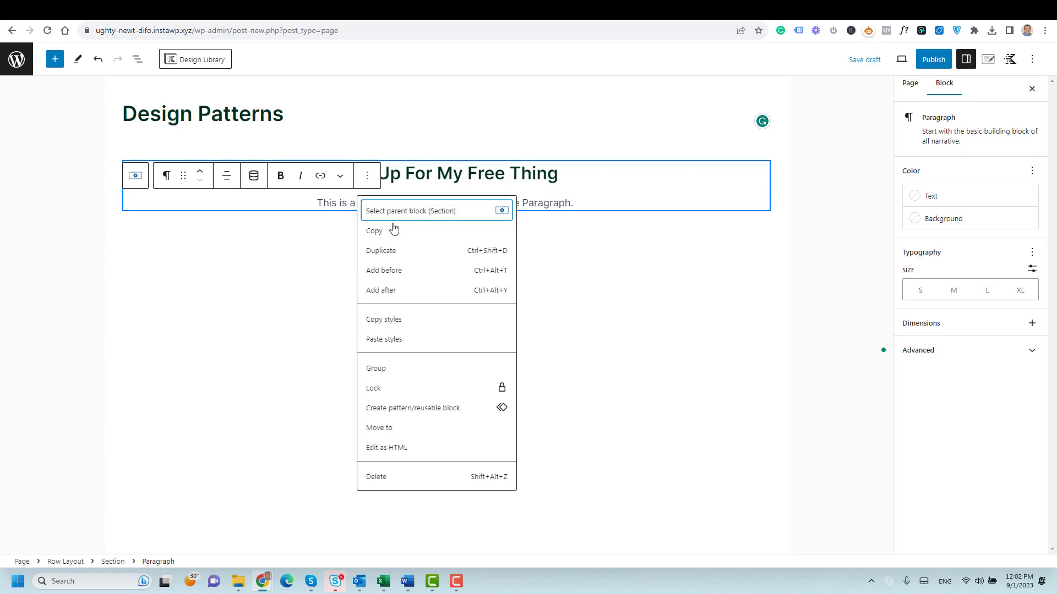
pyautogui.click(408, 291)
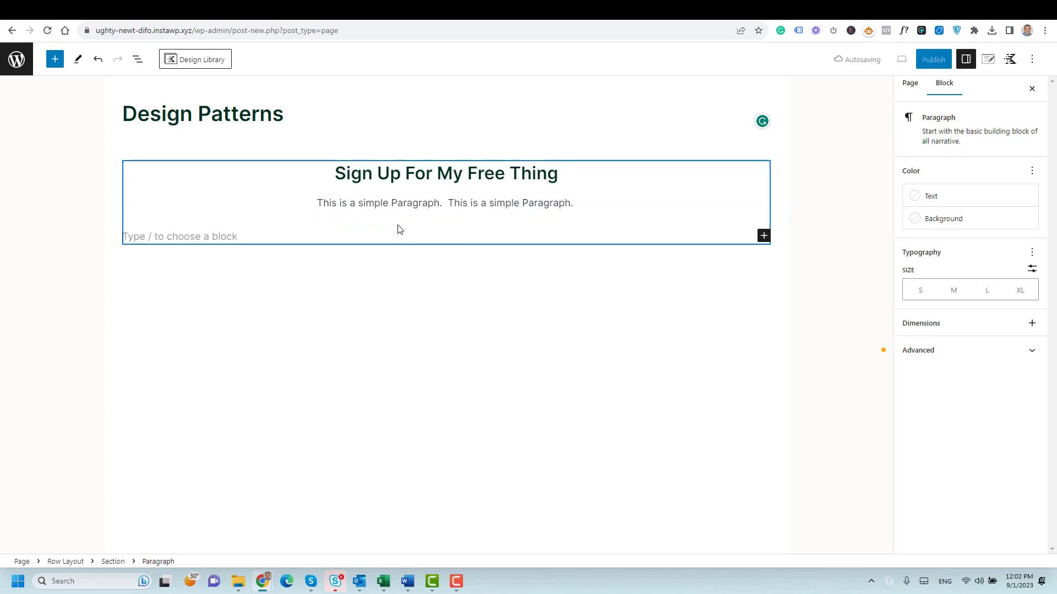
pyautogui.click(764, 236)
pyautogui.write('form')
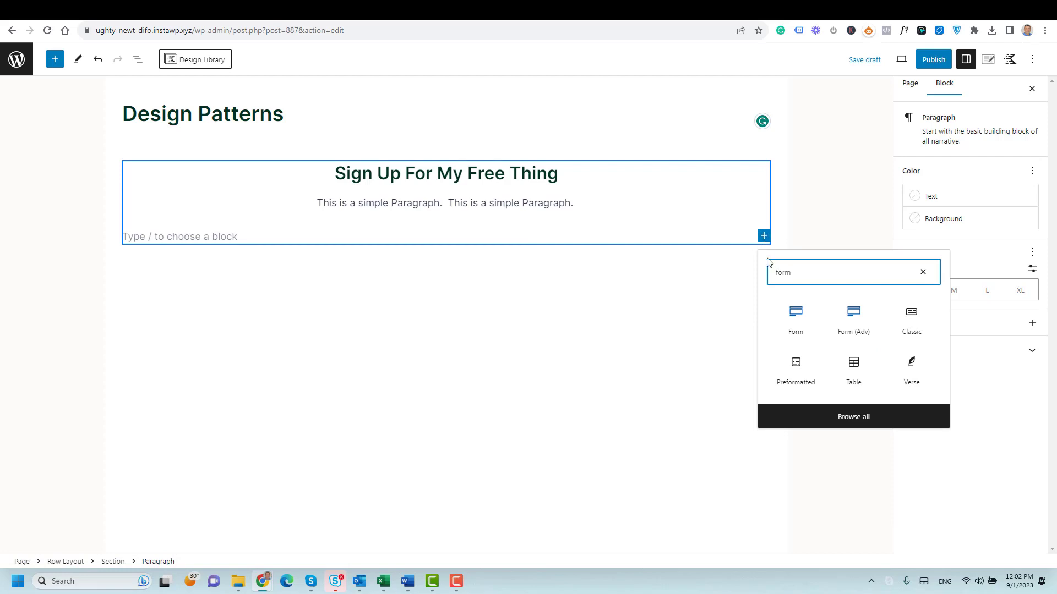
pyautogui.click(795, 326)
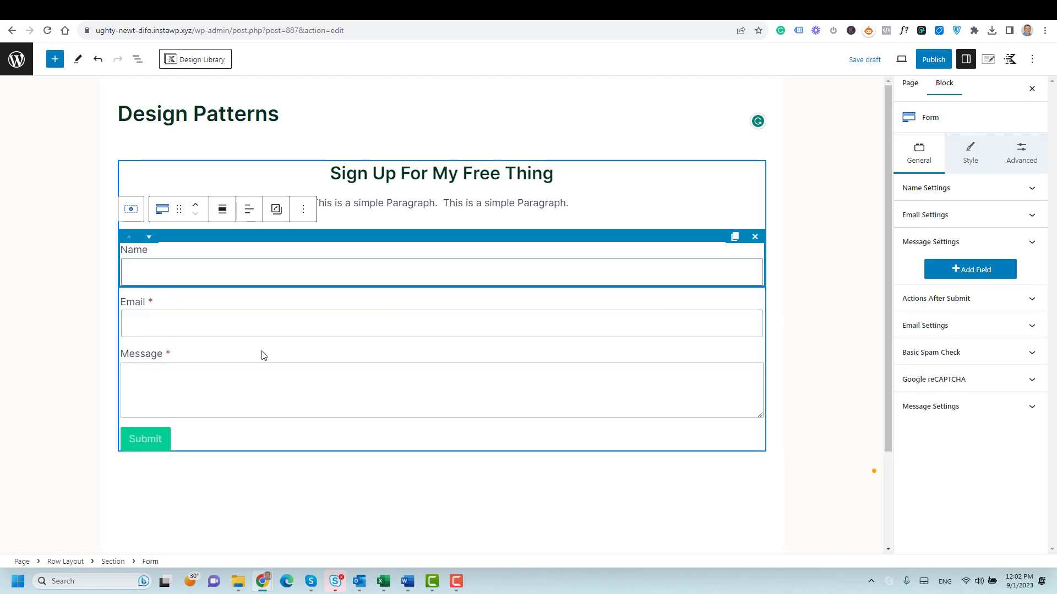
pyautogui.click(262, 355)
pyautogui.click(755, 340)
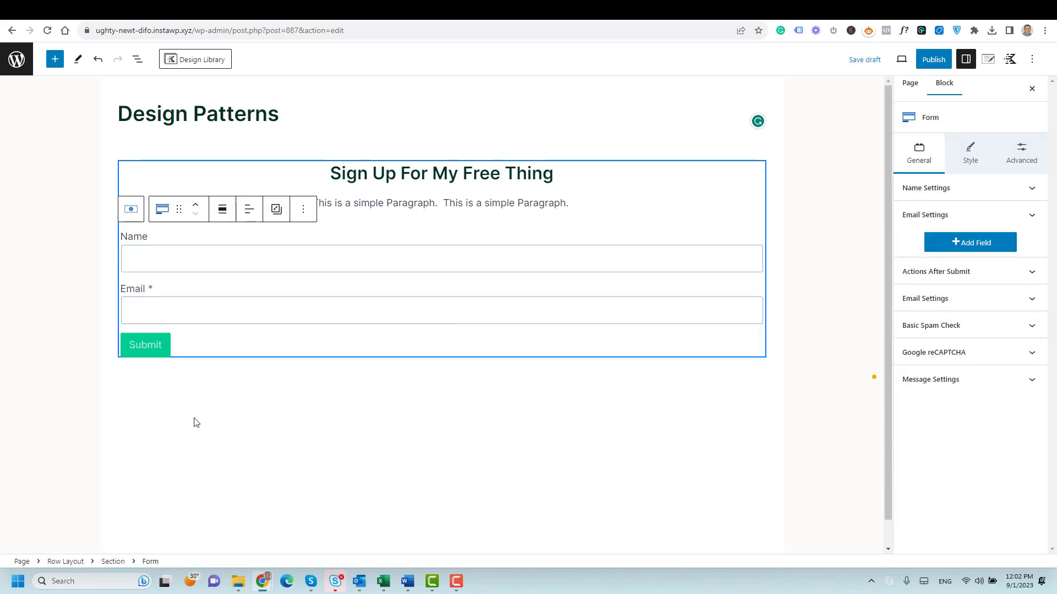
# Change the form's submit button text to "Sign up now to get acces" and centre the button
pyautogui.doubleClick(140, 352)
pyautogui.write('Sign up')
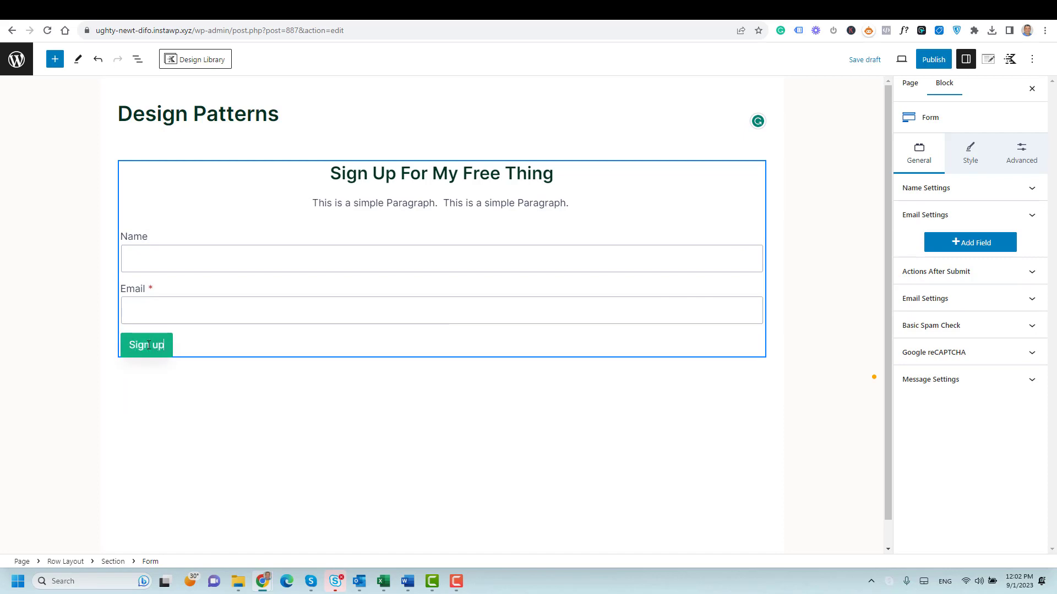
pyautogui.write(' now to get a')
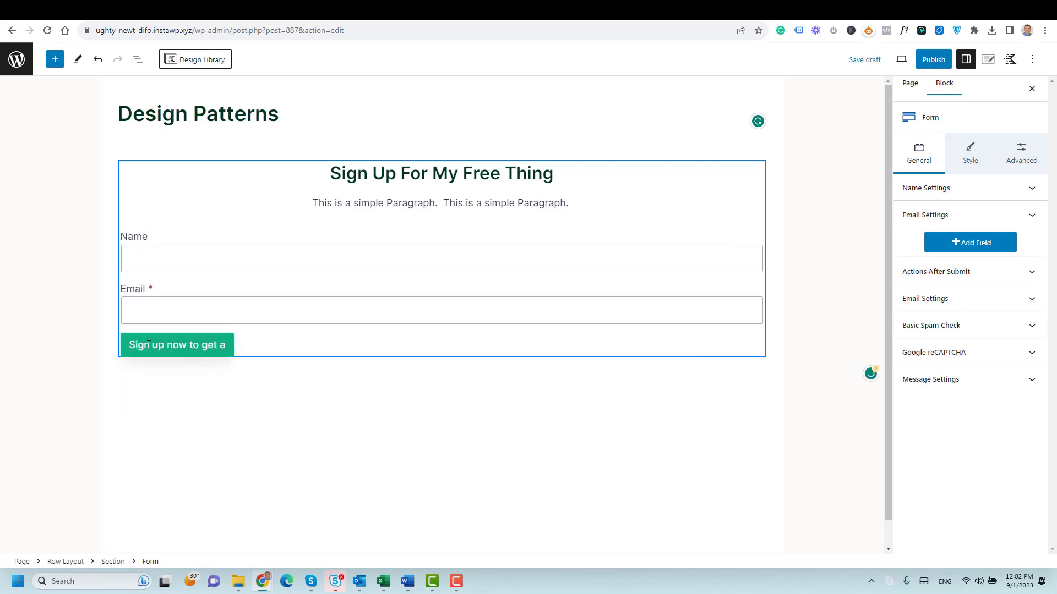
pyautogui.write('cces')
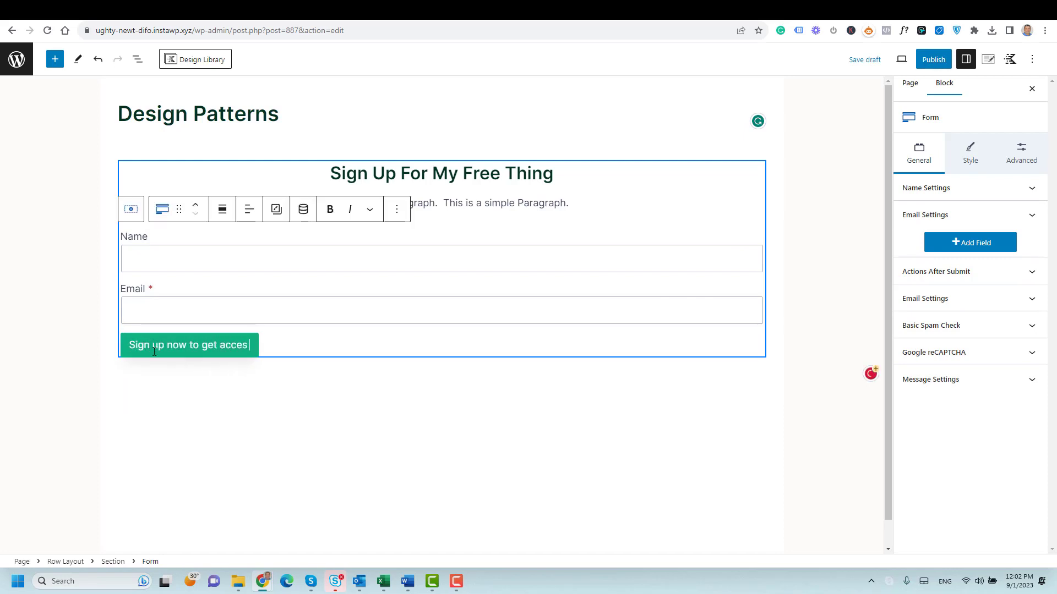
pyautogui.click(248, 209)
pyautogui.click(289, 262)
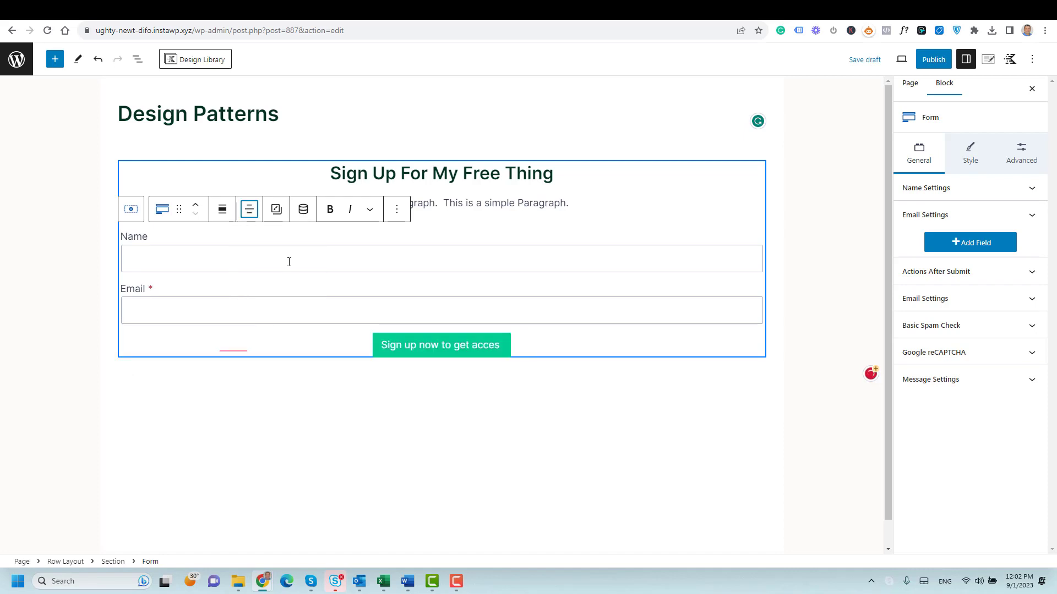
pyautogui.click(572, 415)
# Set the Row Layout's background colour to the light beige palette colour F5F2ED
pyautogui.click(347, 174)
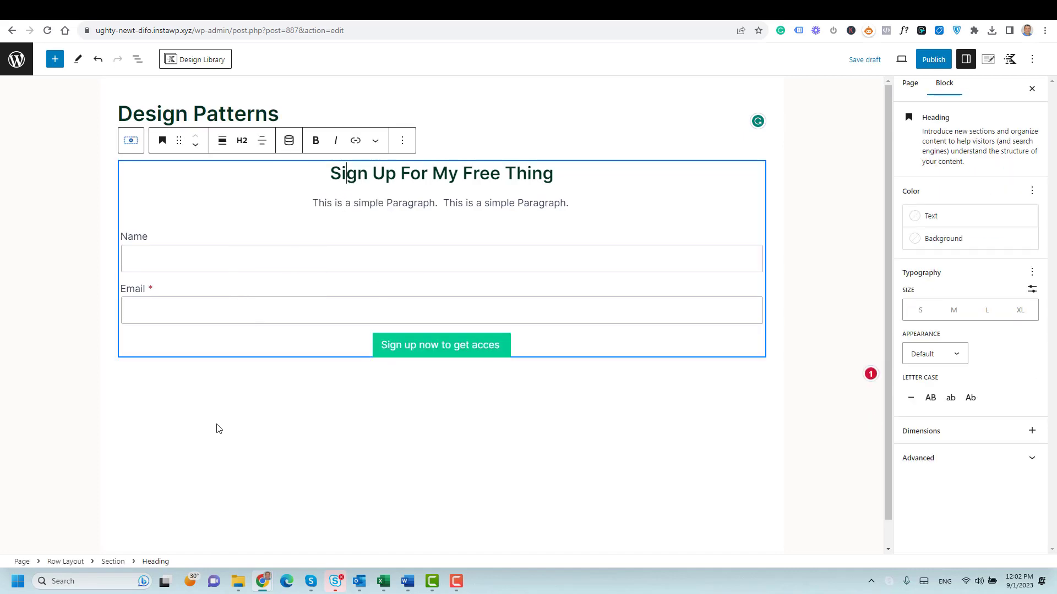
pyautogui.click(63, 562)
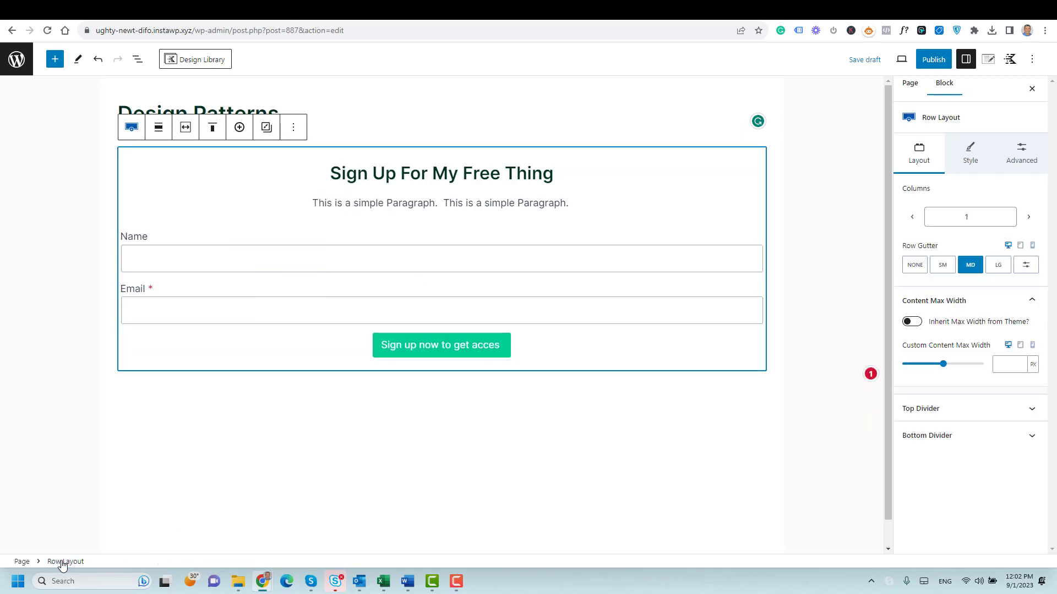
pyautogui.click(985, 156)
pyautogui.click(1031, 268)
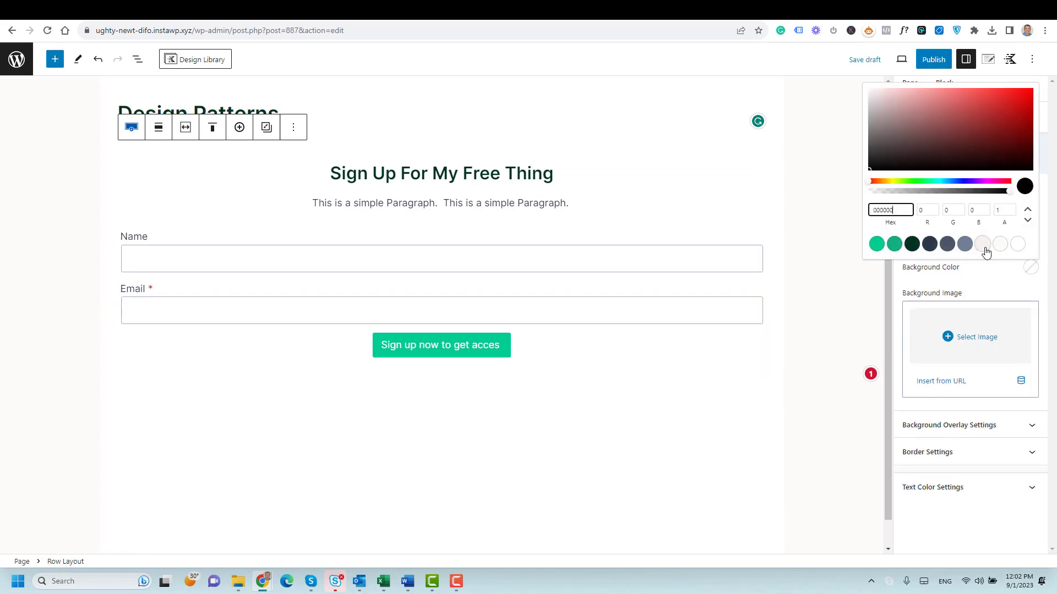
pyautogui.click(985, 248)
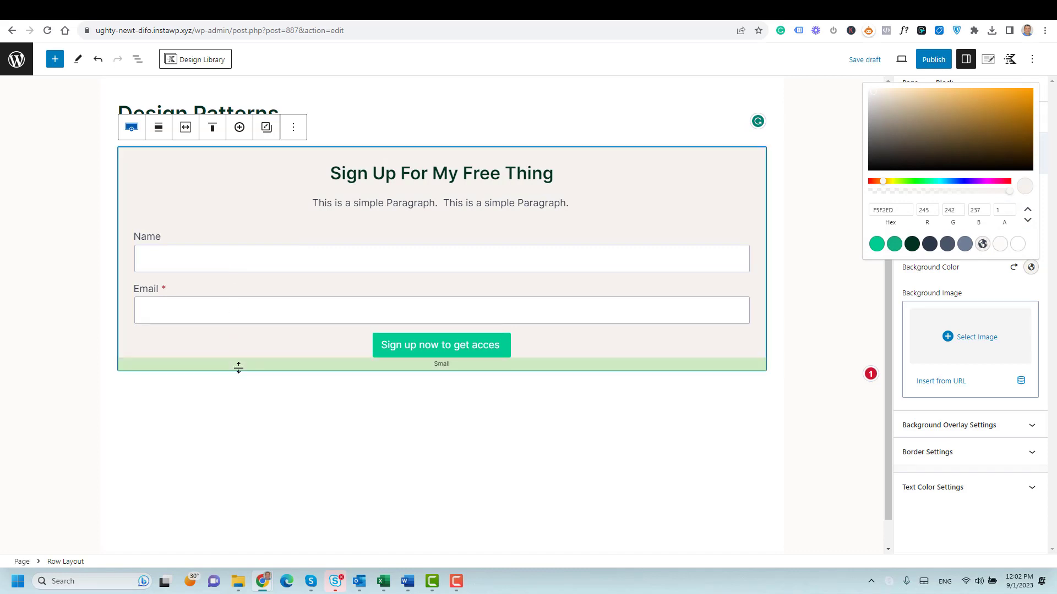
pyautogui.click(337, 467)
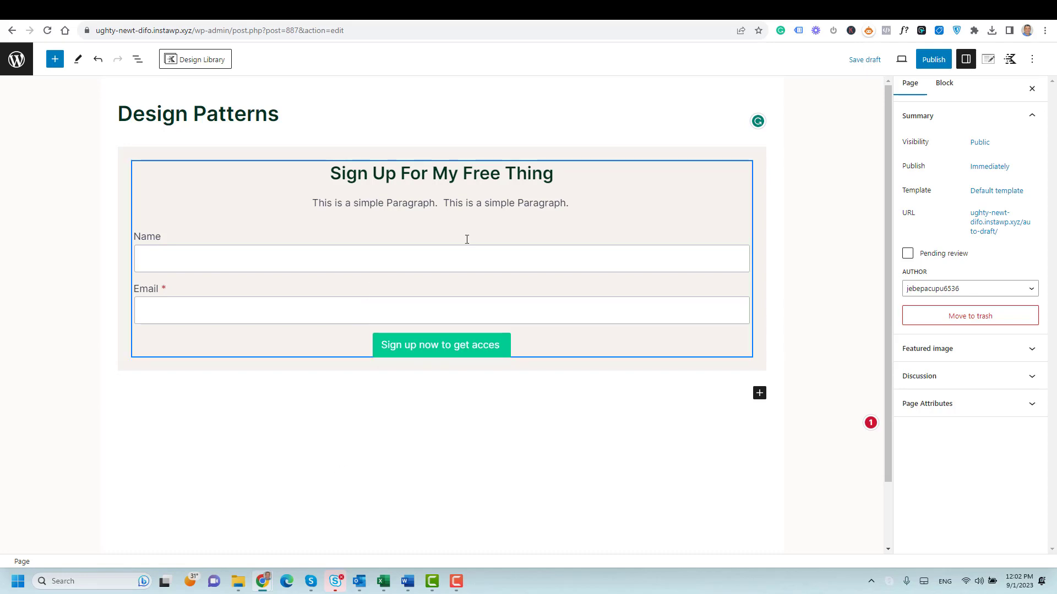
# Create a synced pattern named "Sign Up form" from the Row Layout and save it together with the Design Patterns page
pyautogui.click(132, 151)
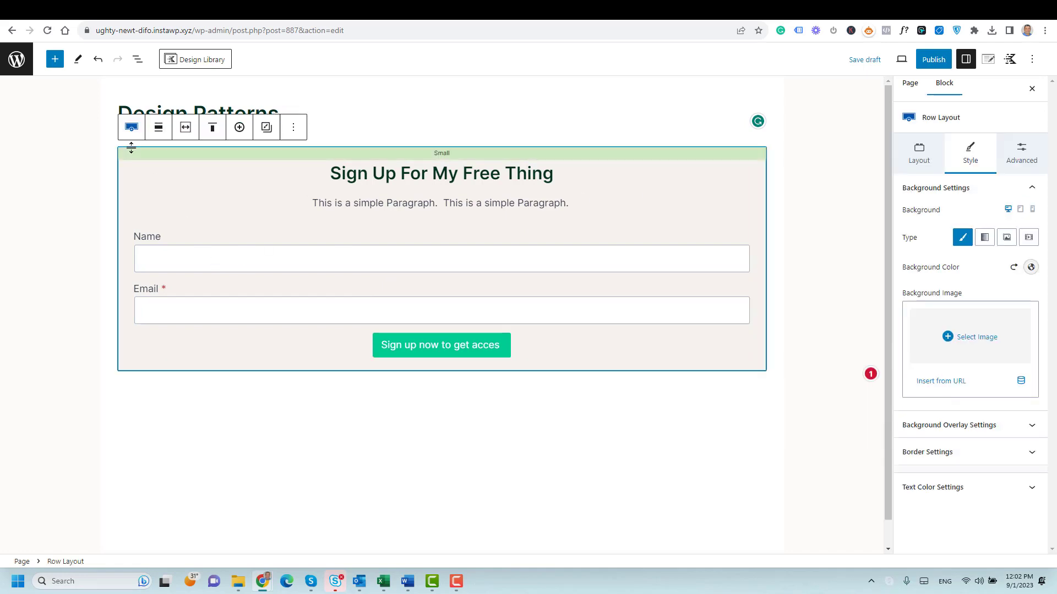
pyautogui.click(294, 127)
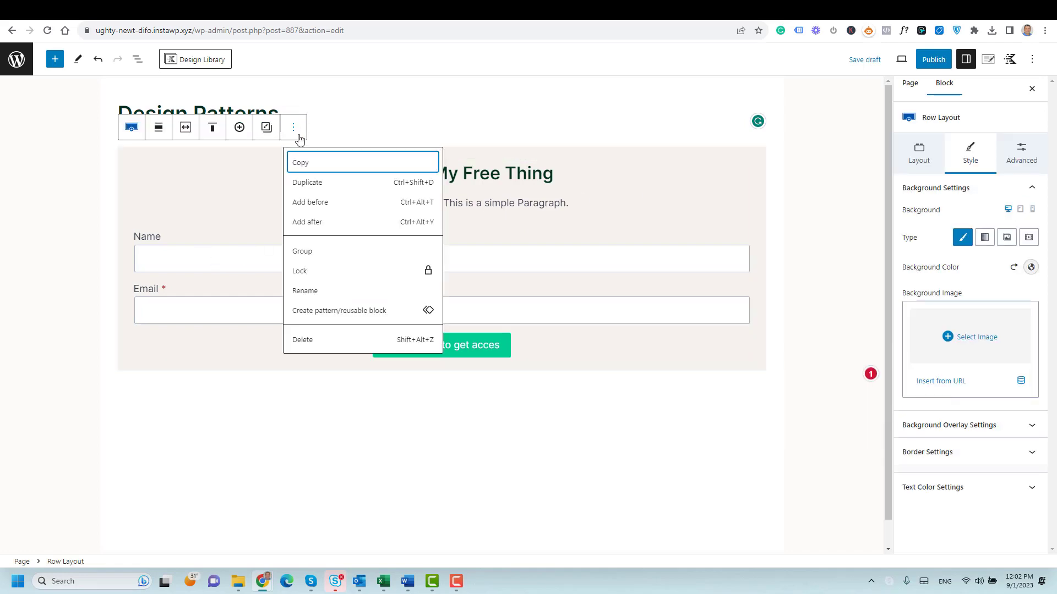
pyautogui.click(356, 312)
pyautogui.click(462, 315)
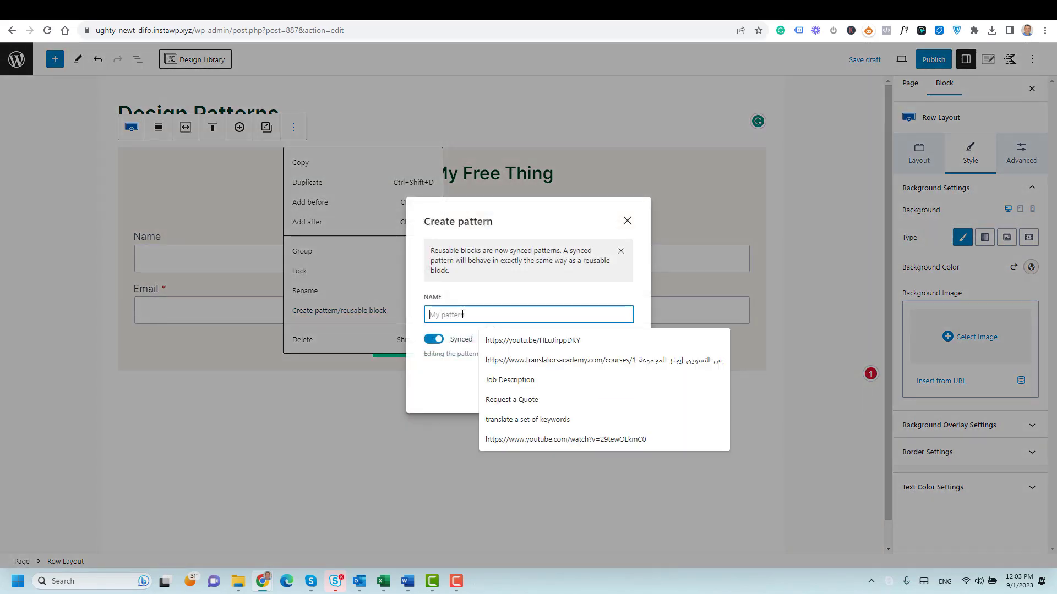
pyautogui.write('Sign Up form')
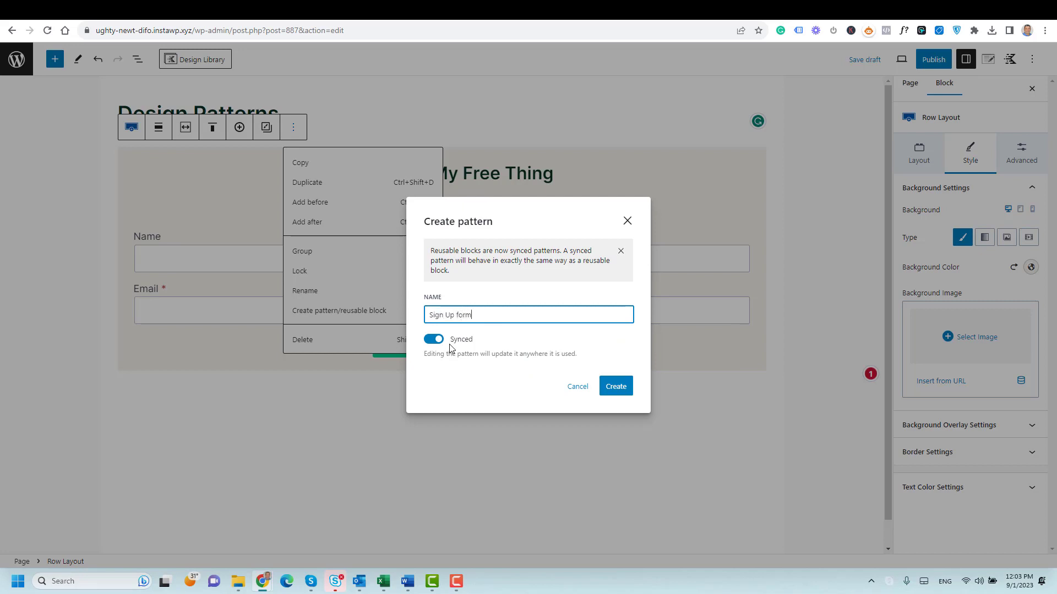
pyautogui.click(432, 339)
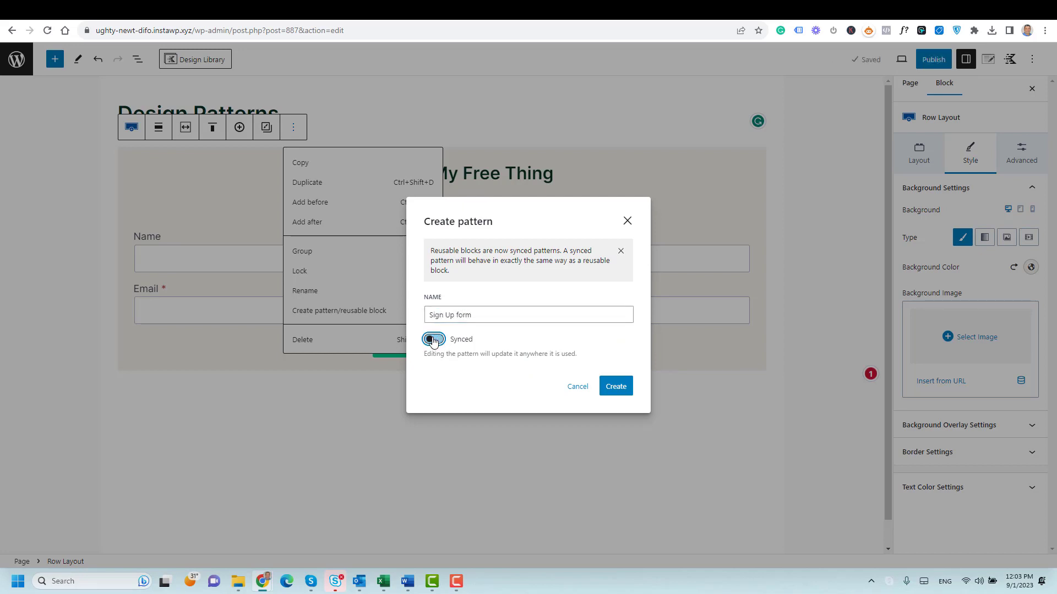
pyautogui.click(439, 338)
pyautogui.click(624, 389)
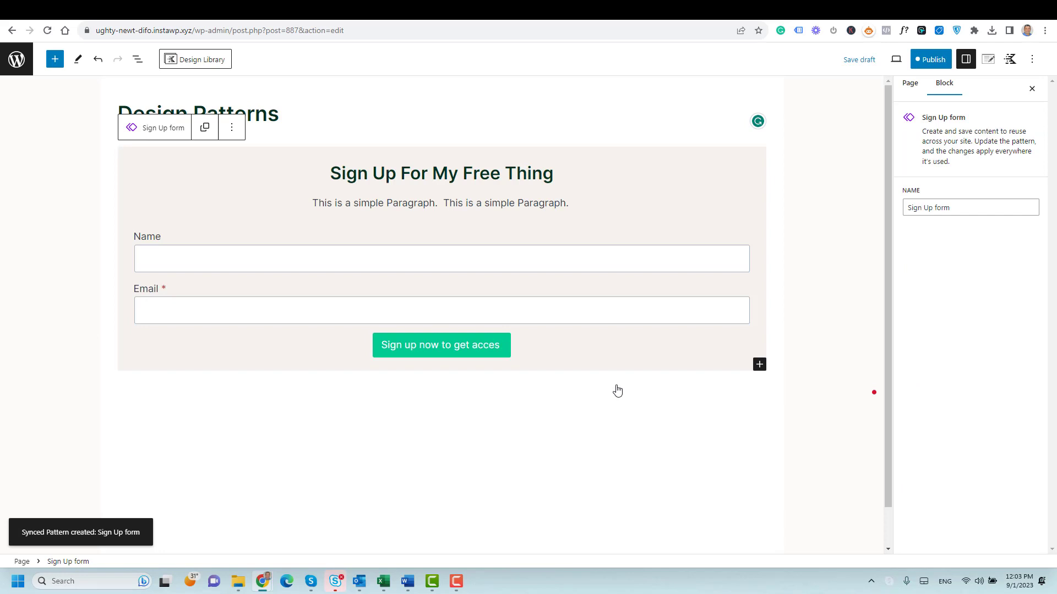
pyautogui.click(931, 60)
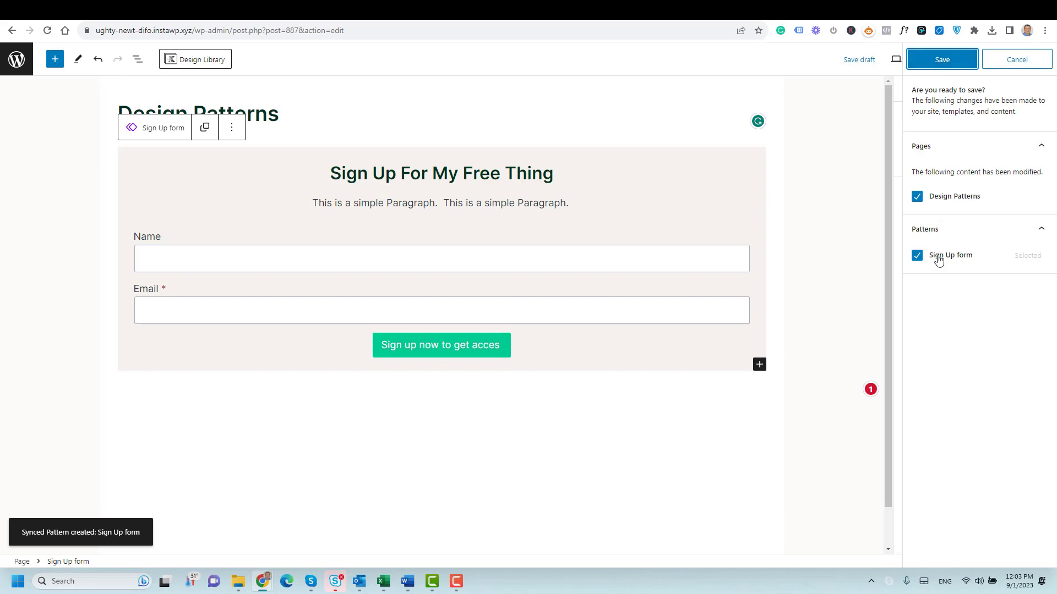
pyautogui.click(937, 70)
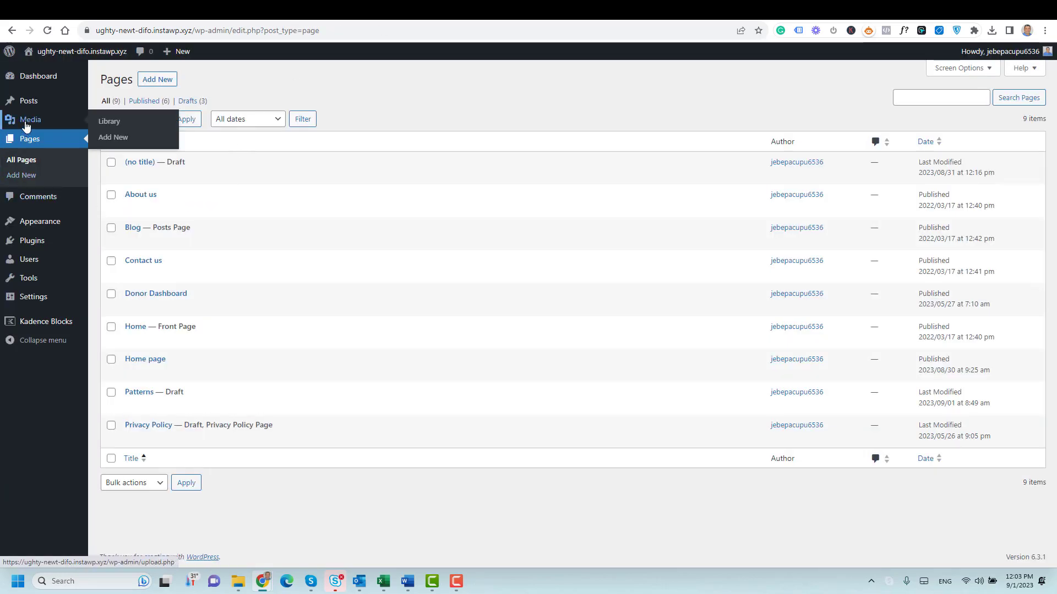
# Open the post "How Gratitude Has Changed My Life" for editing in a new browser tab
pyautogui.moveTo(41, 102)
pyautogui.click(105, 103)
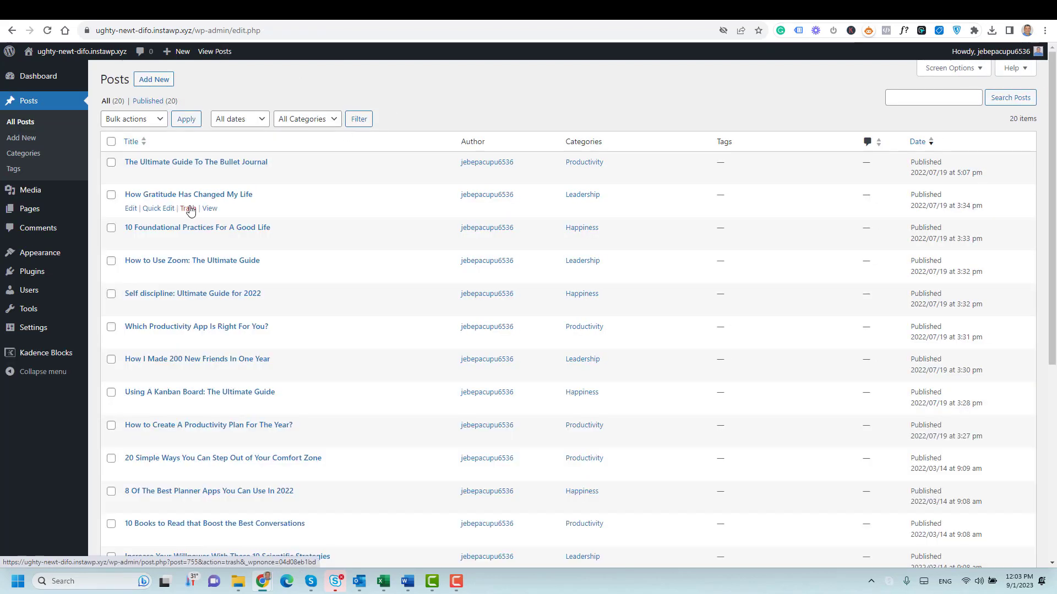
pyautogui.rightClick(134, 208)
pyautogui.click(147, 215)
pyautogui.hotkey('ctrl', 'Tab')
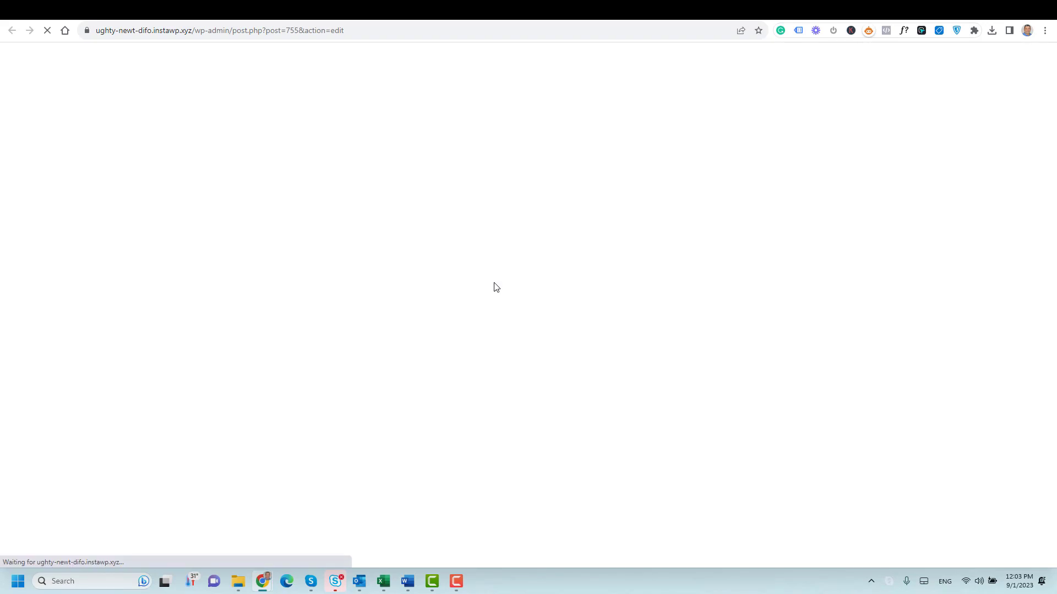
# Insert the Sign Up form pattern after the last paragraph of the "How Gratitude Has Changed My Life" post
pyautogui.scroll(-20, 494, 286)
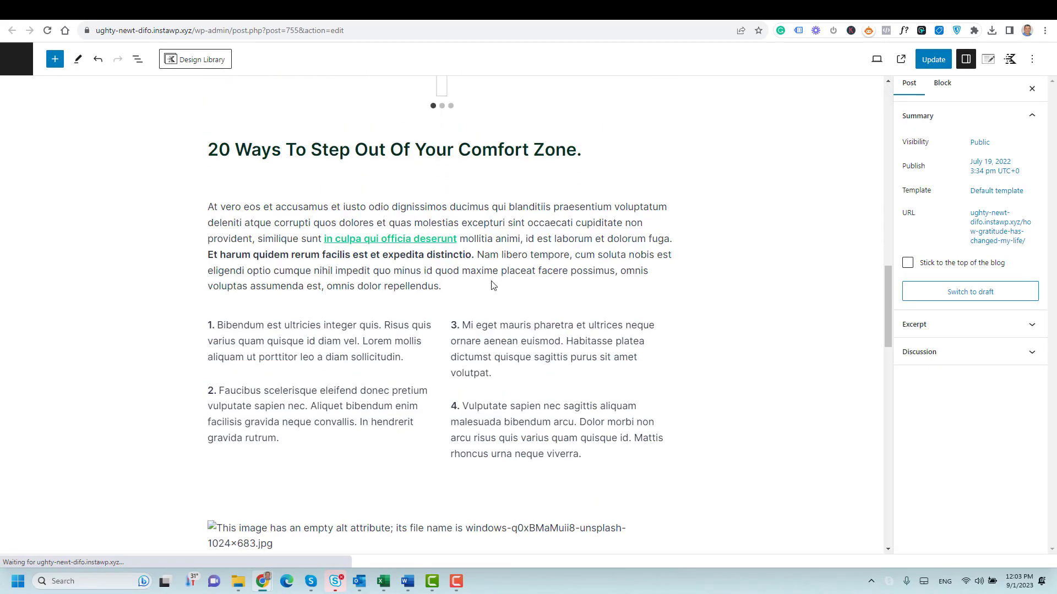
pyautogui.scroll(-5, 493, 285)
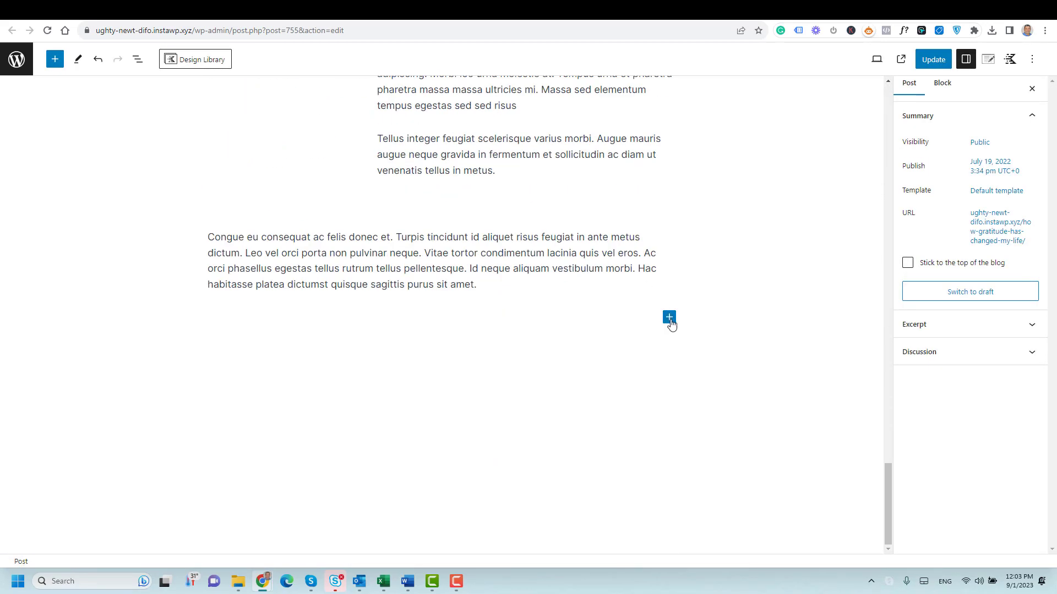
pyautogui.click(670, 318)
pyautogui.write('sig')
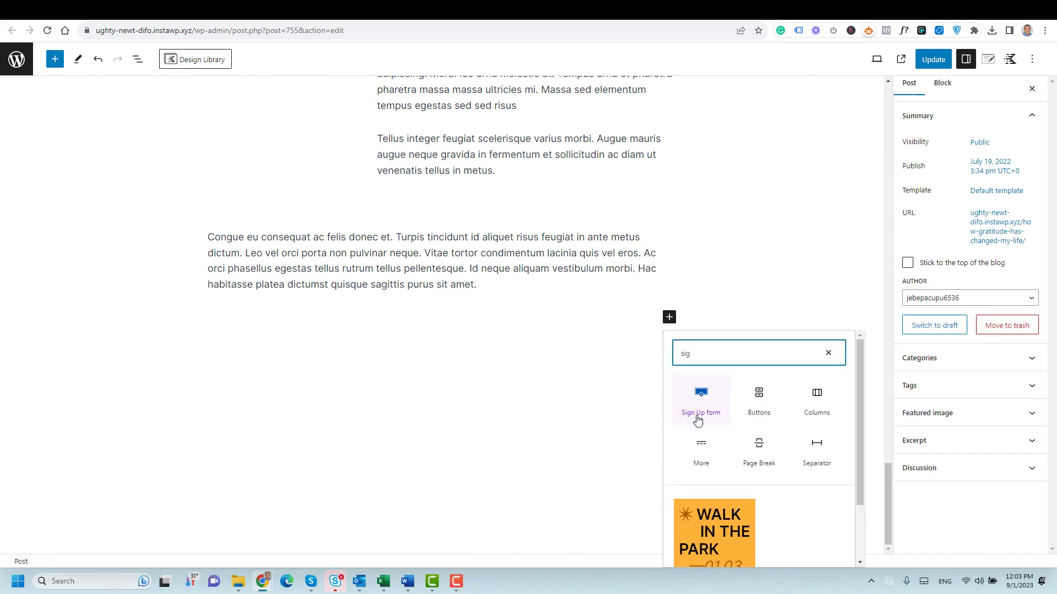
pyautogui.click(695, 415)
pyautogui.click(698, 420)
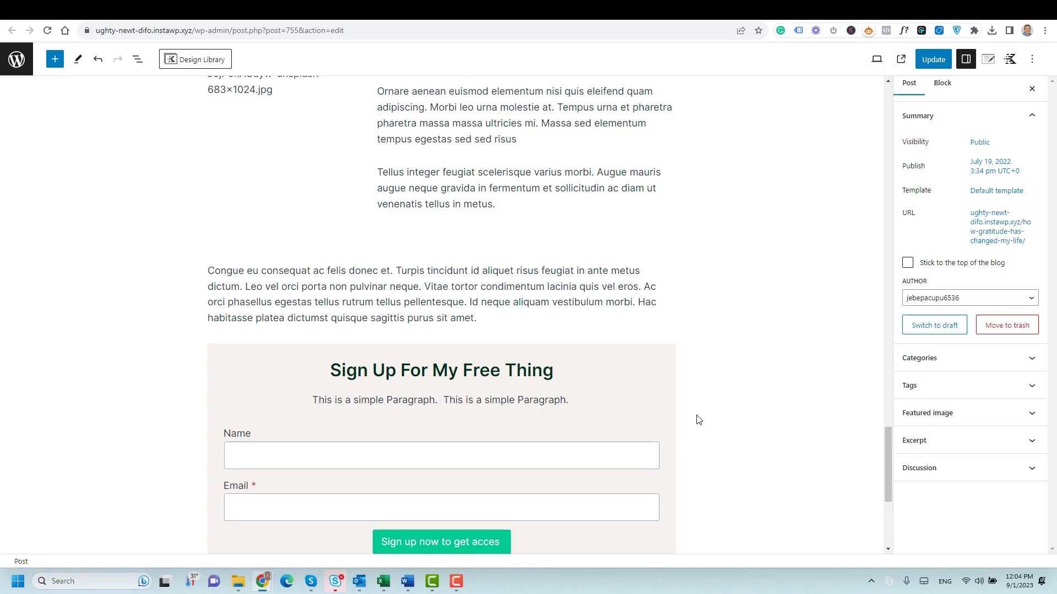
pyautogui.scroll(-3, 697, 420)
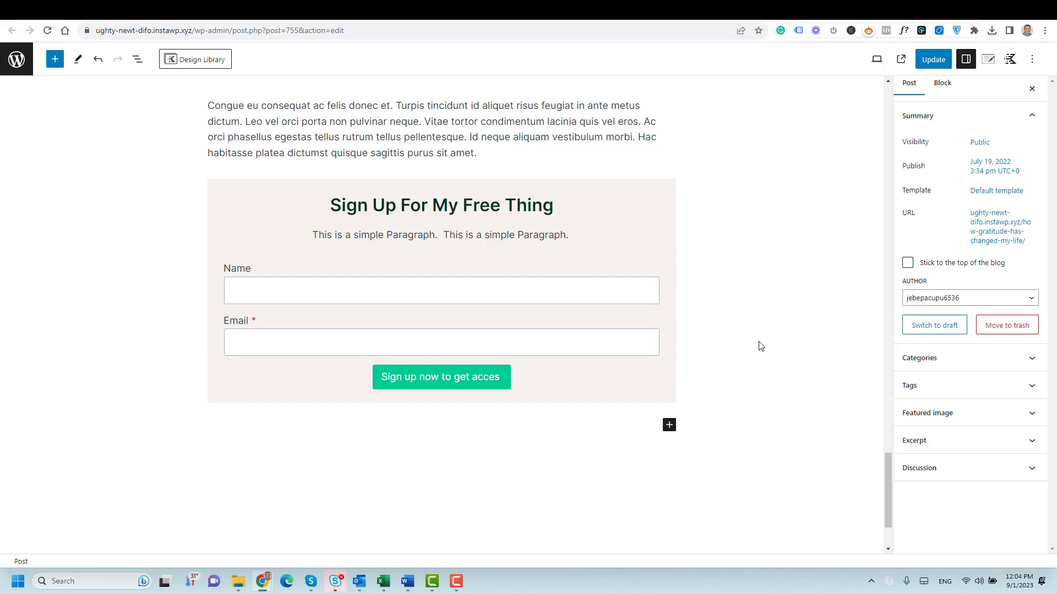
pyautogui.scroll(2, 760, 346)
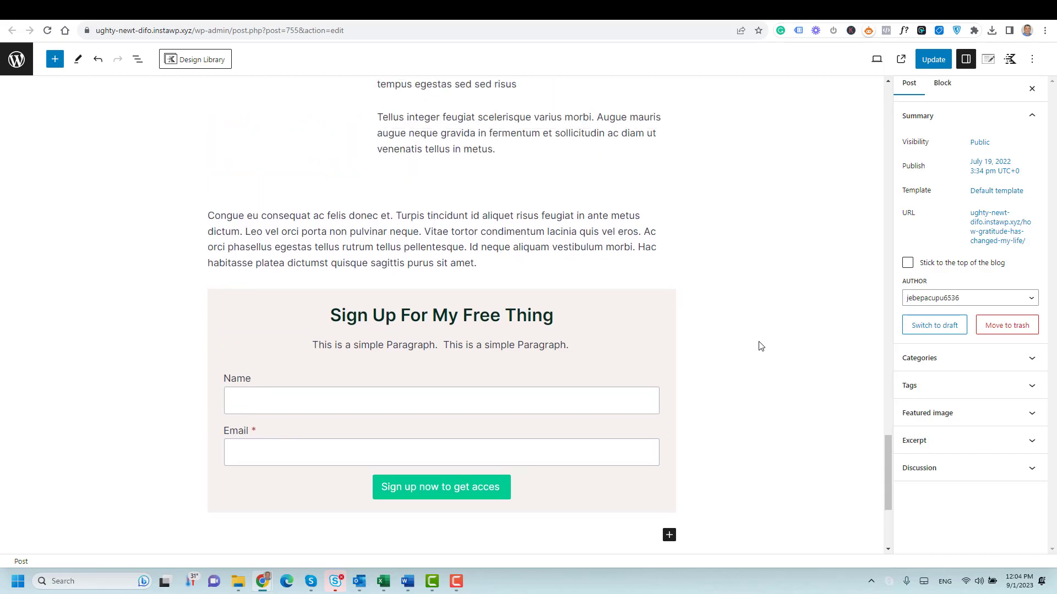
# Change the pattern's heading to "Sign Up For My Free Thing 2" and save both the post and the pattern
pyautogui.click(633, 297)
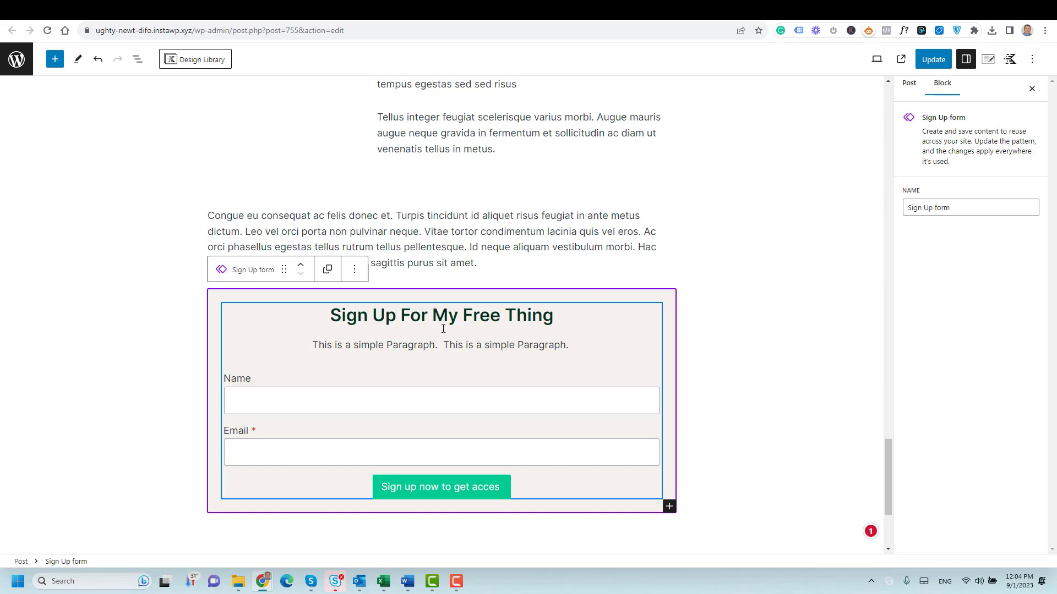
pyautogui.click(444, 328)
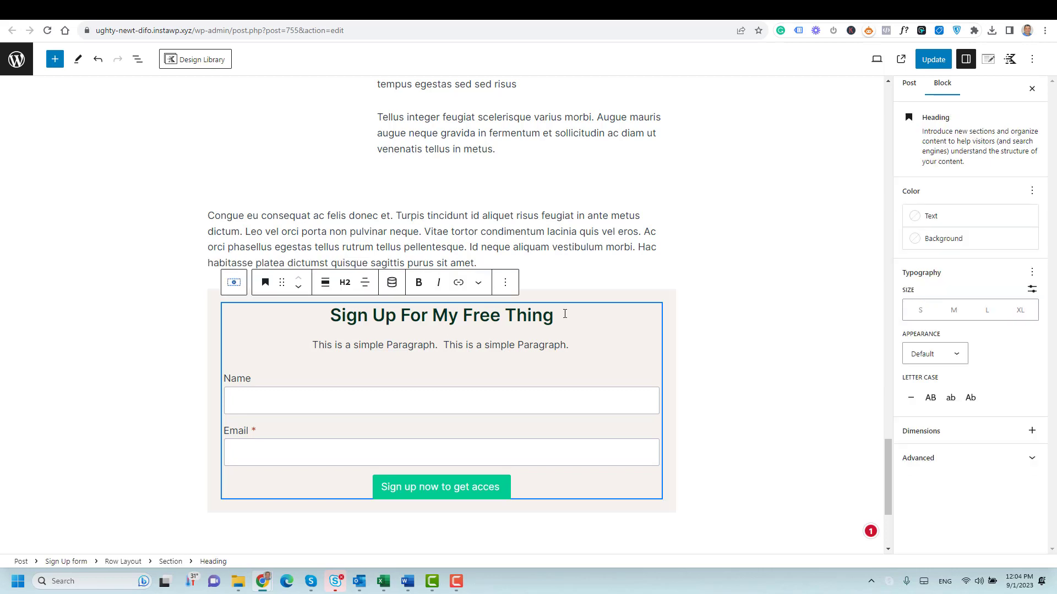
pyautogui.write('2')
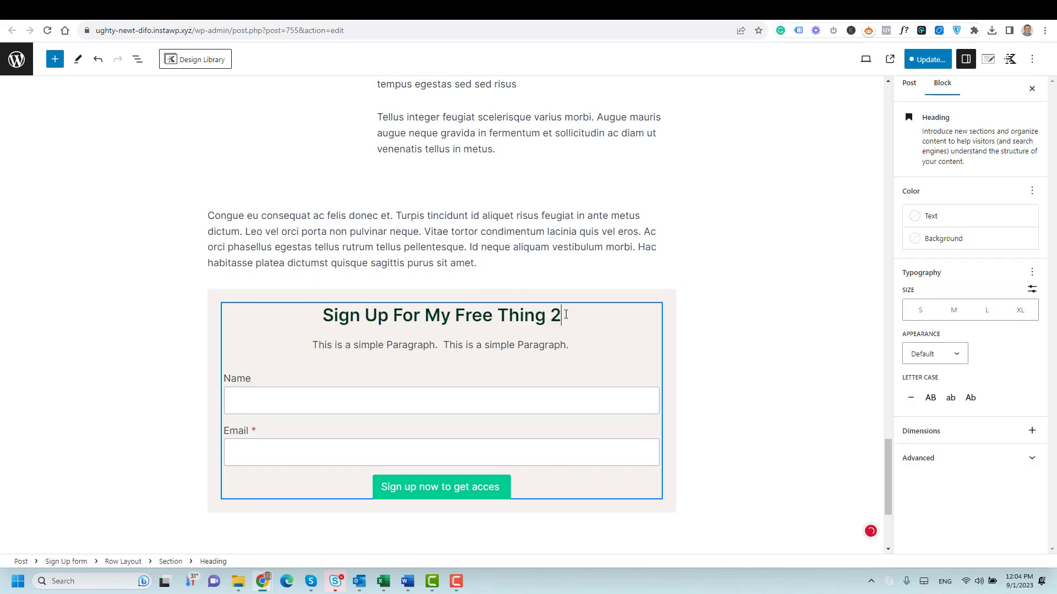
pyautogui.click(928, 60)
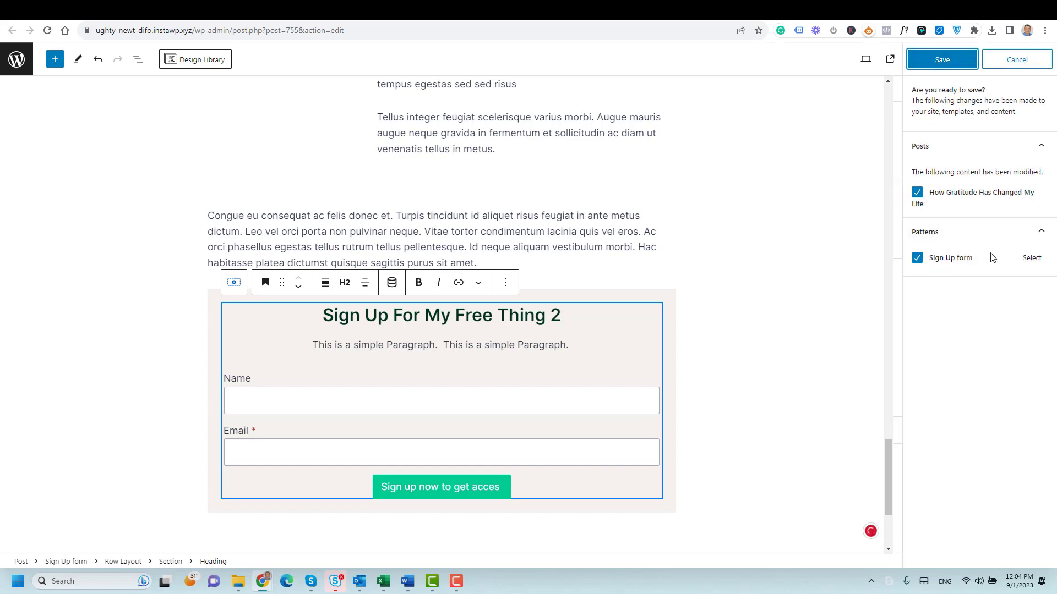
pyautogui.click(942, 59)
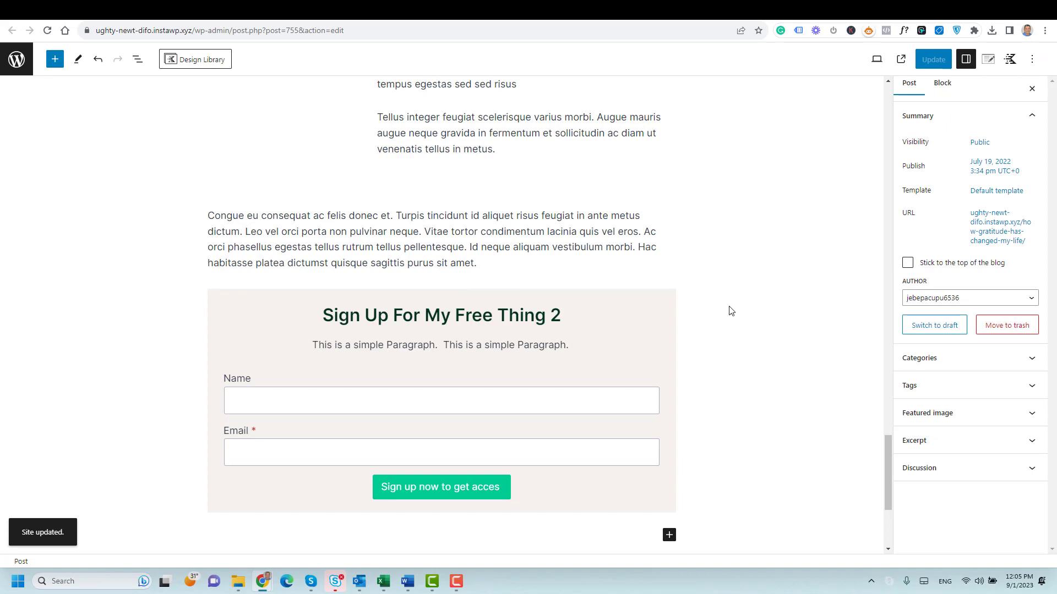
# From the posts list, open "How I Made 200 New Friends In One Year" for editing in a new browser tab
pyautogui.click(286, 10)
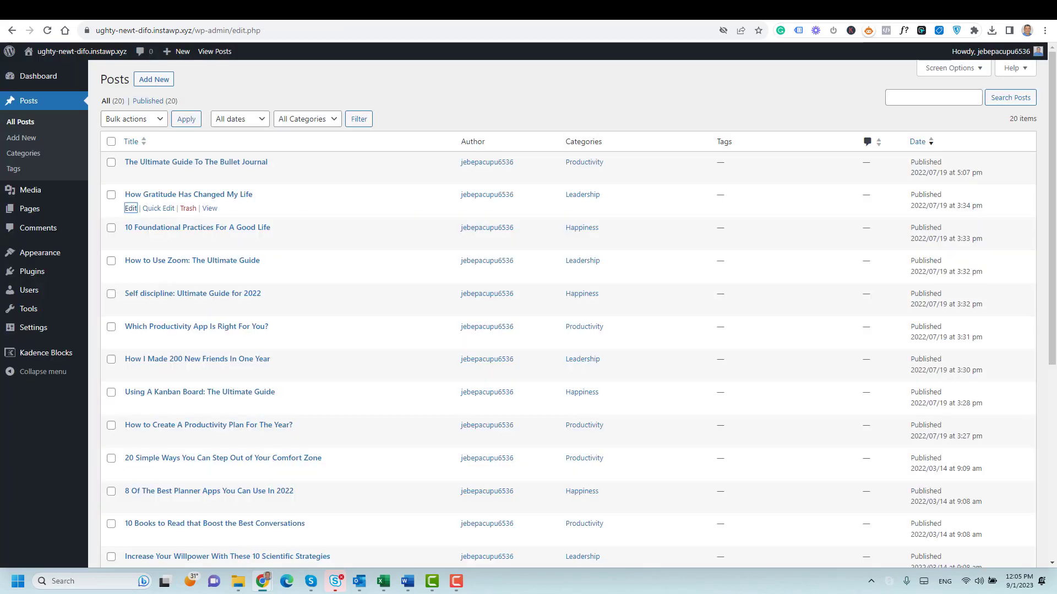
pyautogui.scroll(-2, 370, 228)
pyautogui.rightClick(128, 266)
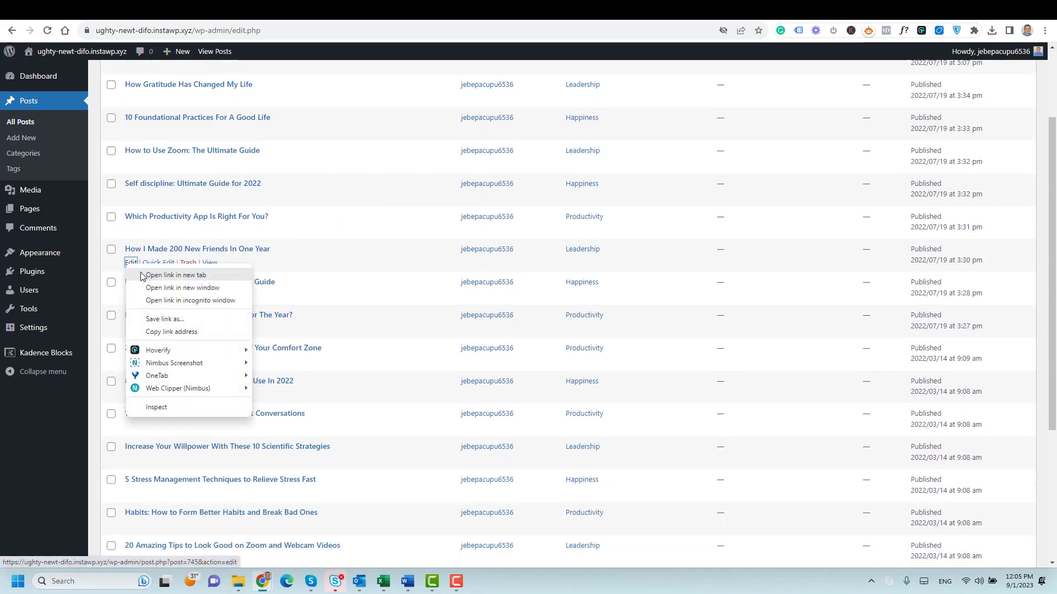
pyautogui.click(129, 264)
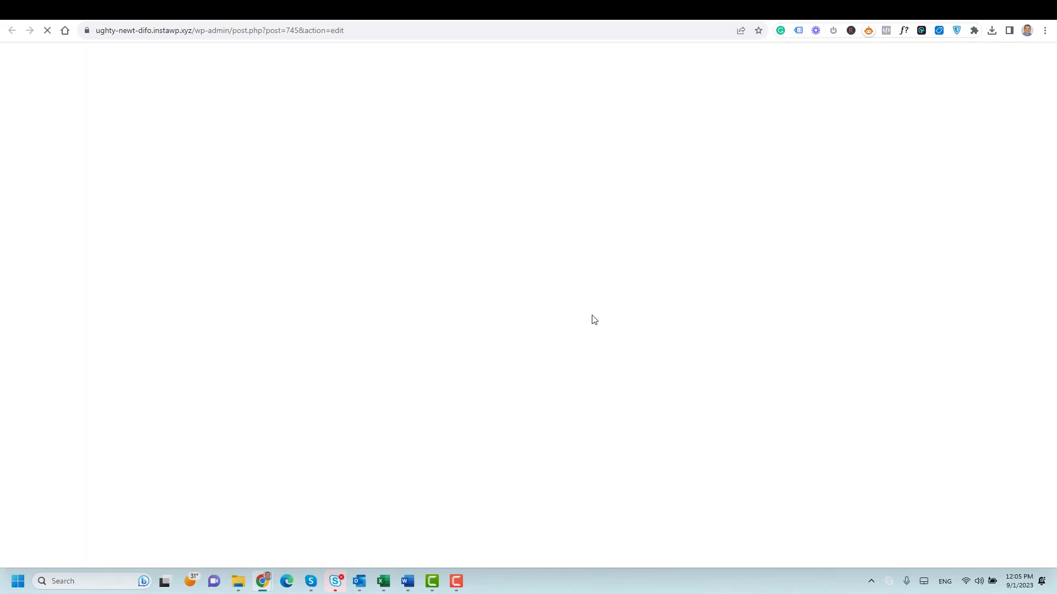
# Insert the Sign Up form pattern after the last paragraph of the "How I Made 200 New Friends In One Year" post
pyautogui.scroll(-15, 593, 314)
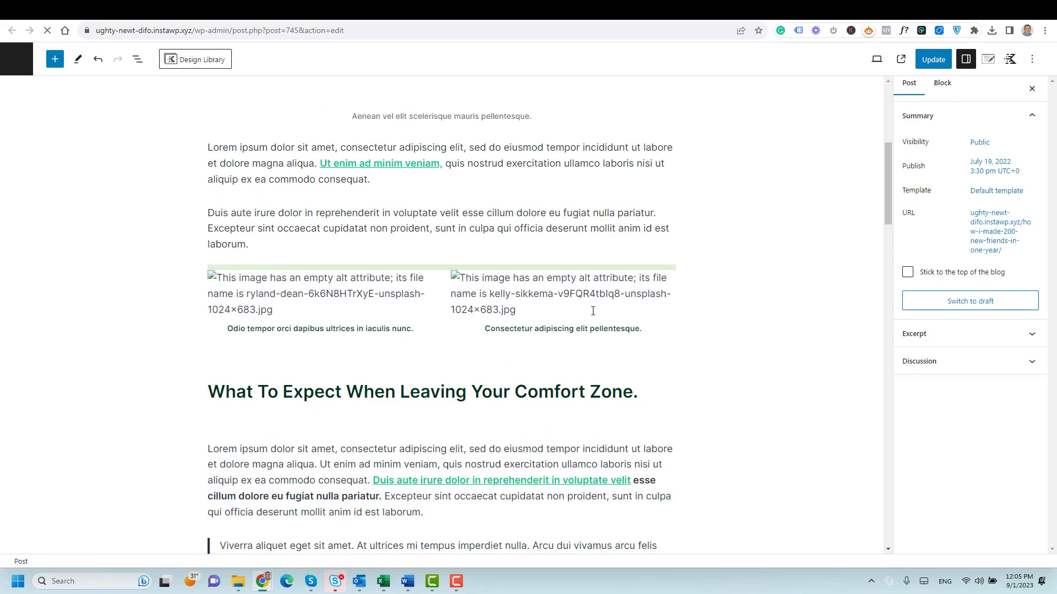
pyautogui.scroll(-10, 593, 306)
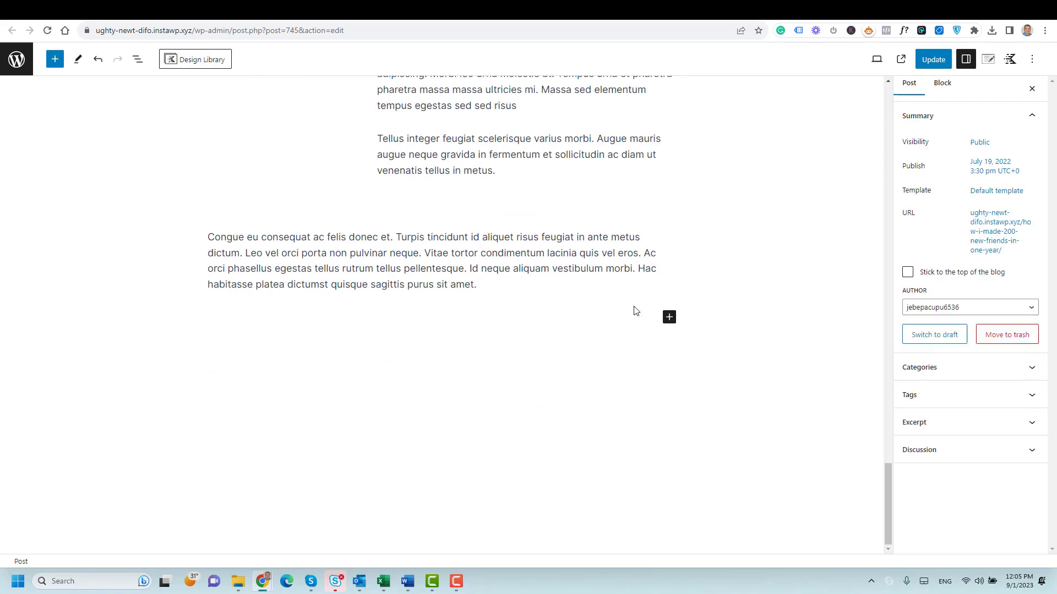
pyautogui.click(669, 318)
pyautogui.write('sign')
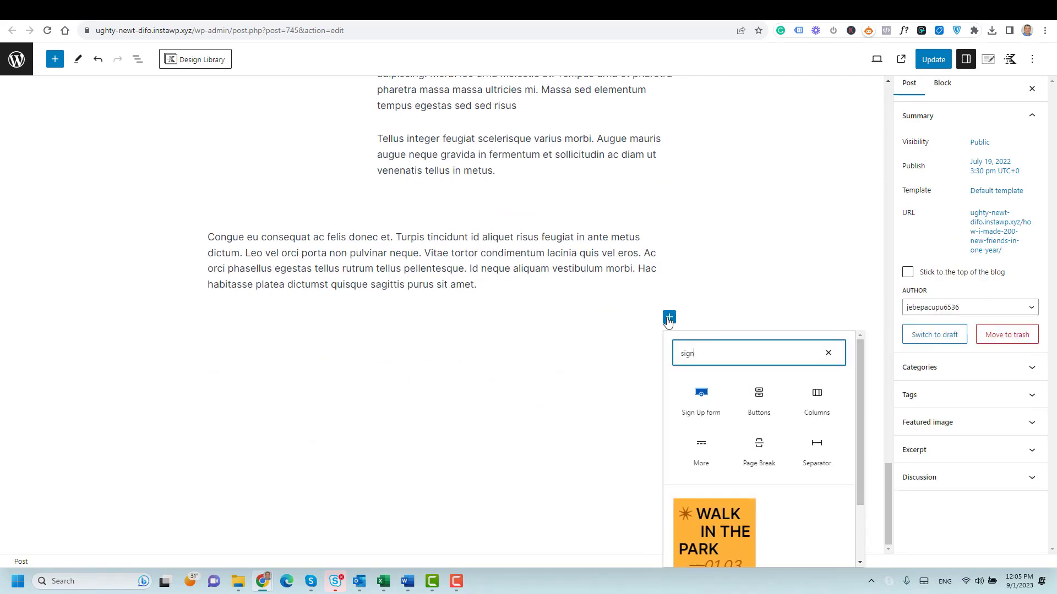
pyautogui.click(701, 399)
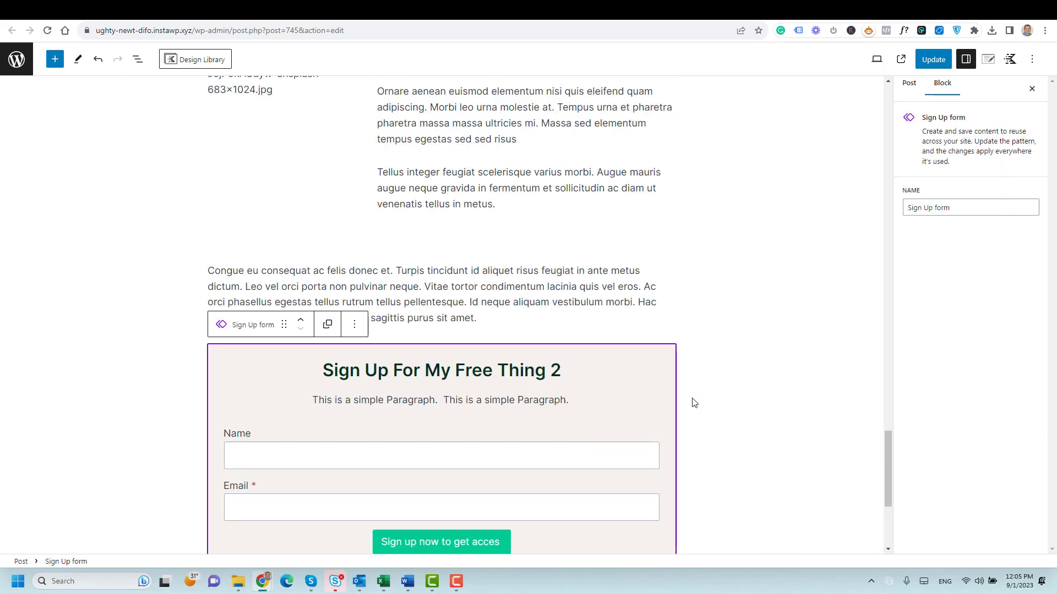
pyautogui.click(524, 401)
pyautogui.scroll(-2, 524, 403)
pyautogui.scroll(-1, 524, 405)
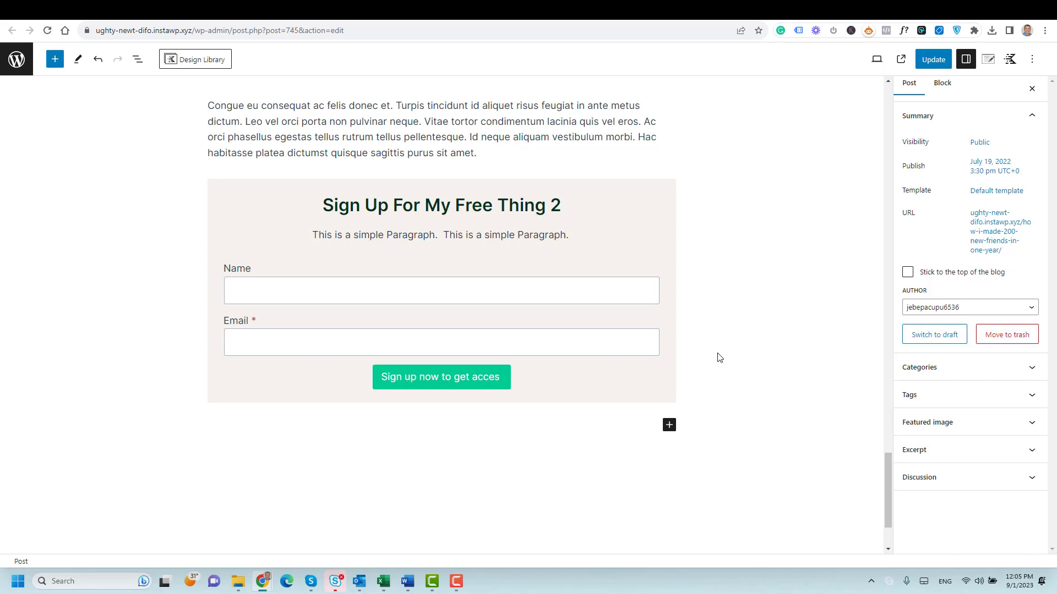
# Show the available synced patterns and open the pattern management page in a new browser tab
pyautogui.click(54, 59)
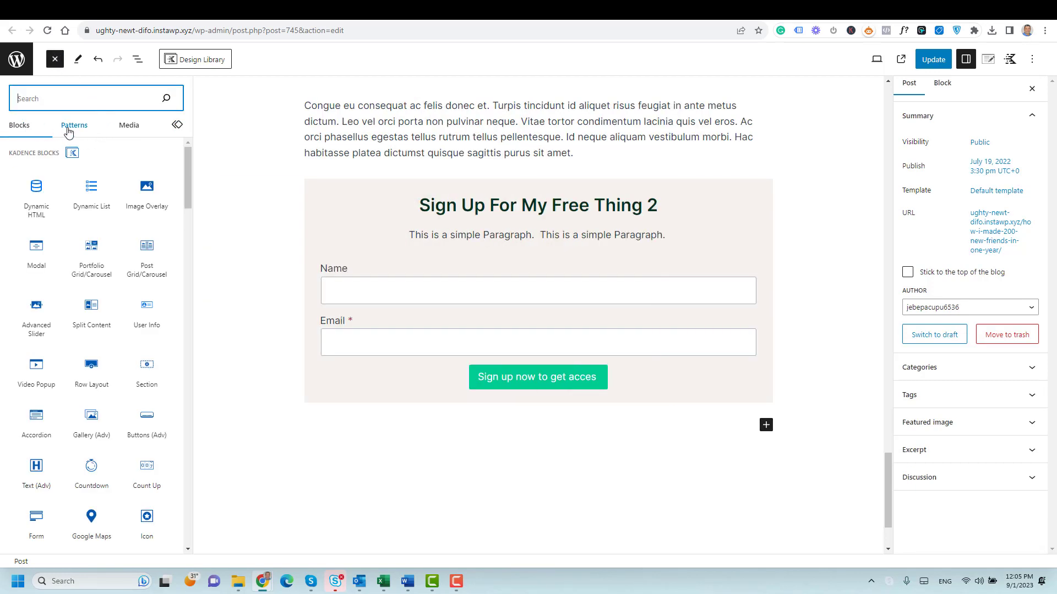
pyautogui.click(178, 125)
pyautogui.moveTo(65, 248)
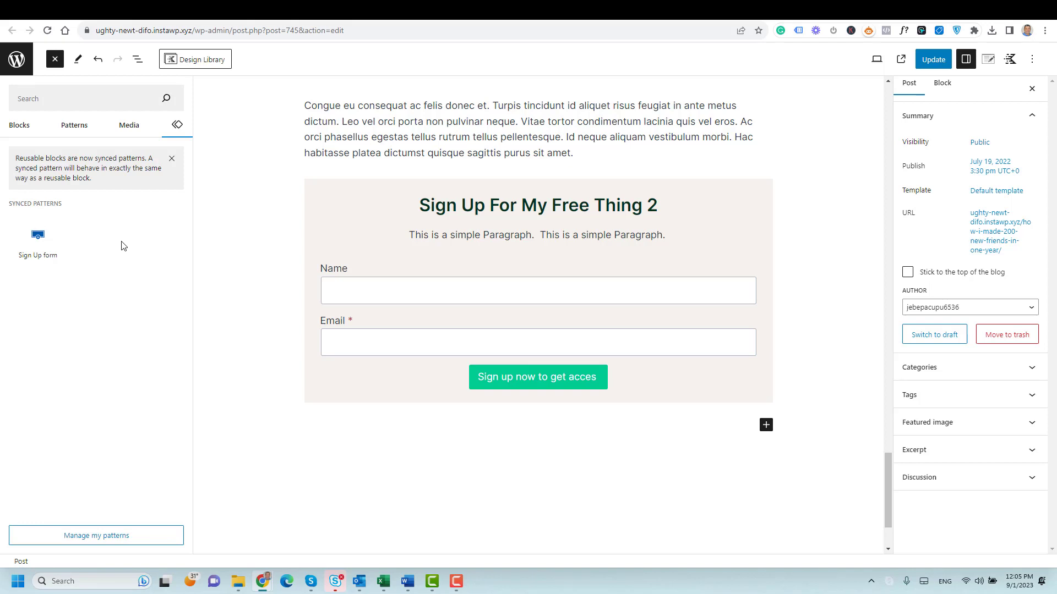
pyautogui.rightClick(118, 535)
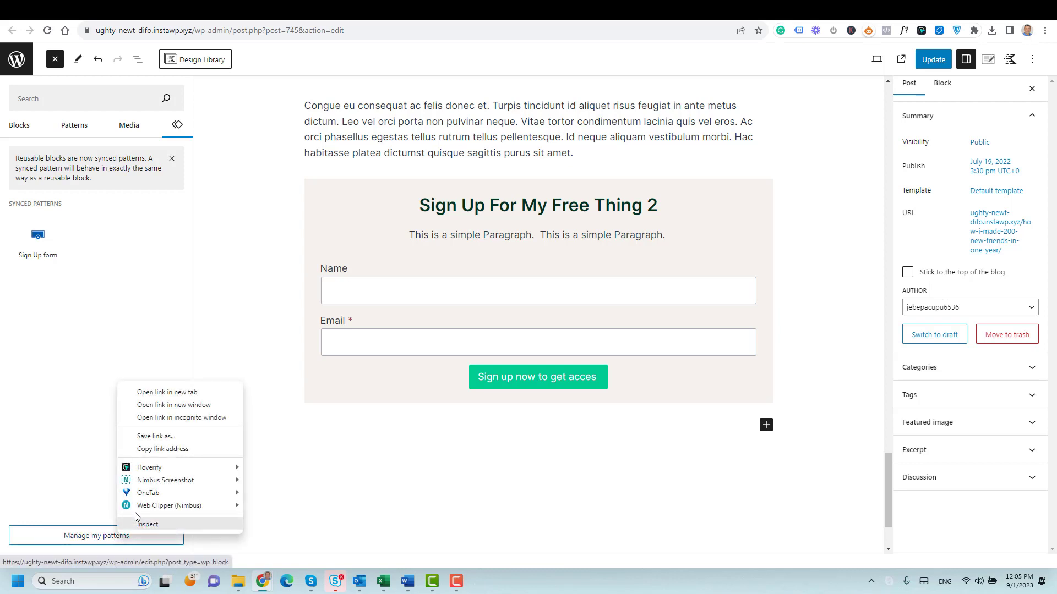
pyautogui.click(174, 392)
pyautogui.click(353, 11)
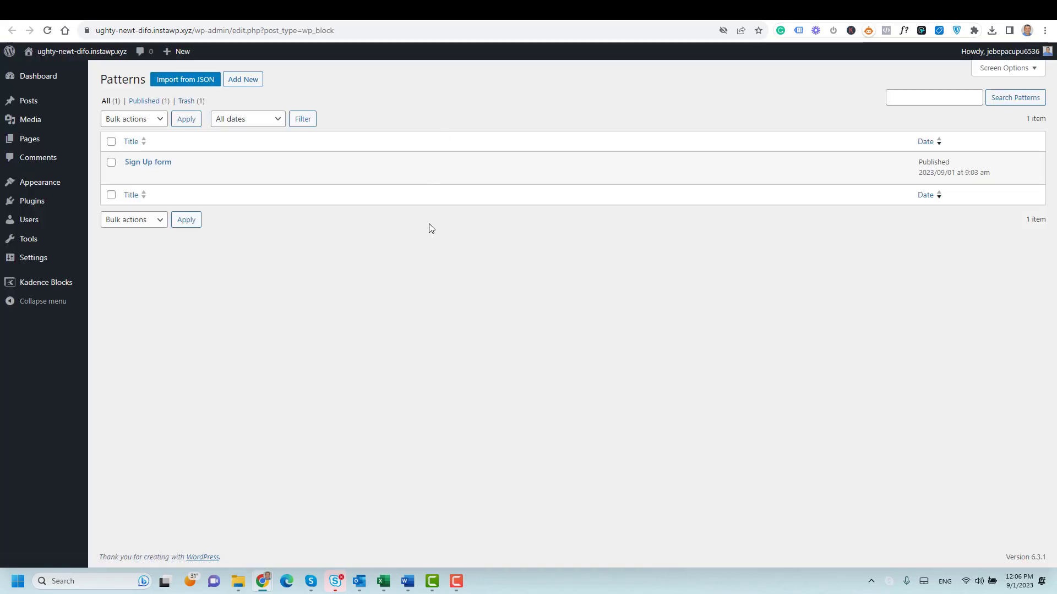
# Create a new synced pattern and title it "Hero"
pyautogui.click(244, 83)
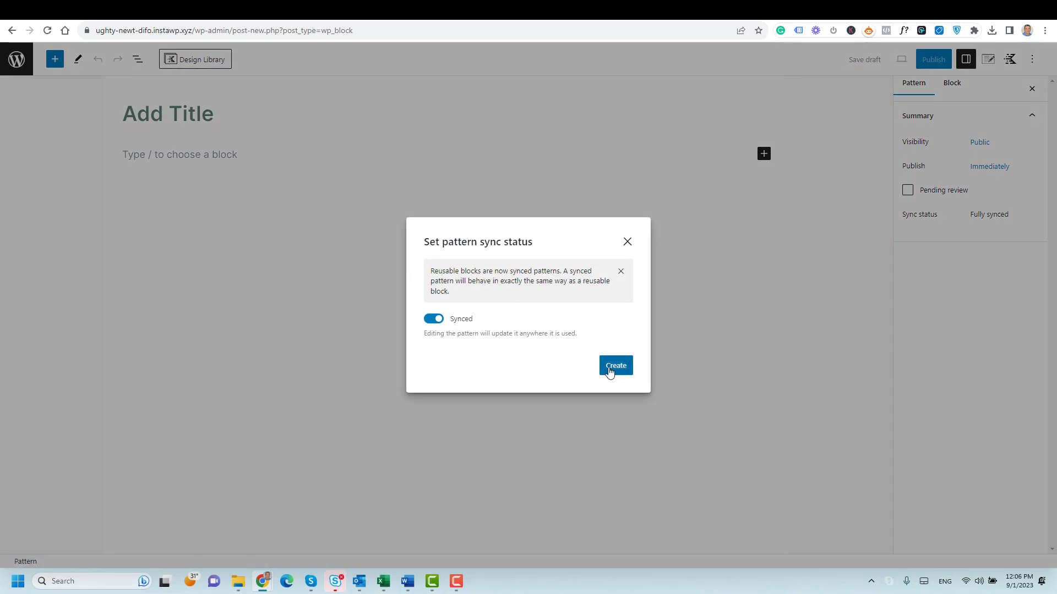
pyautogui.click(612, 367)
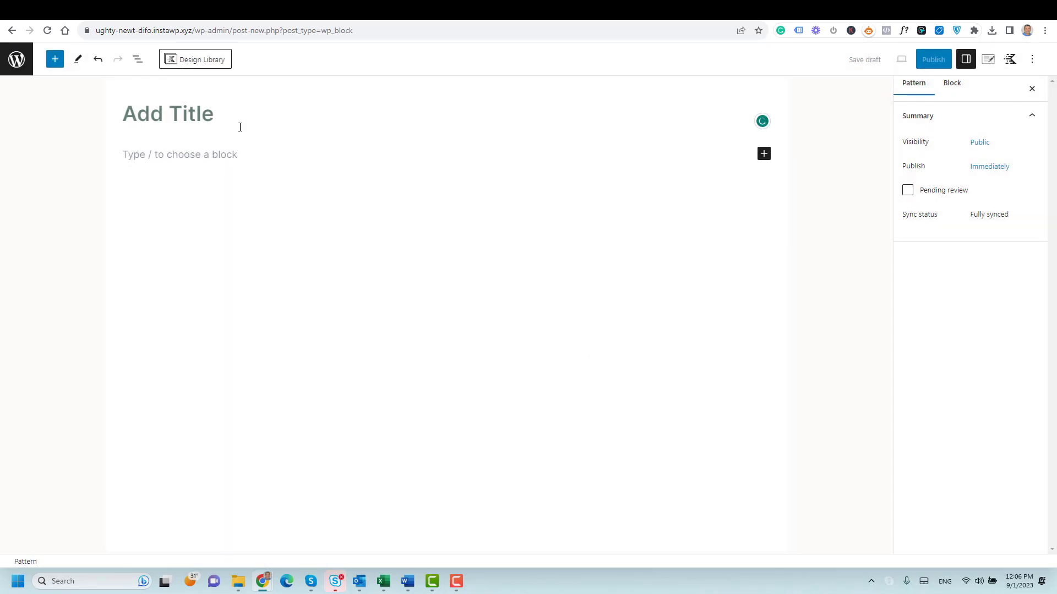
pyautogui.write('Hero')
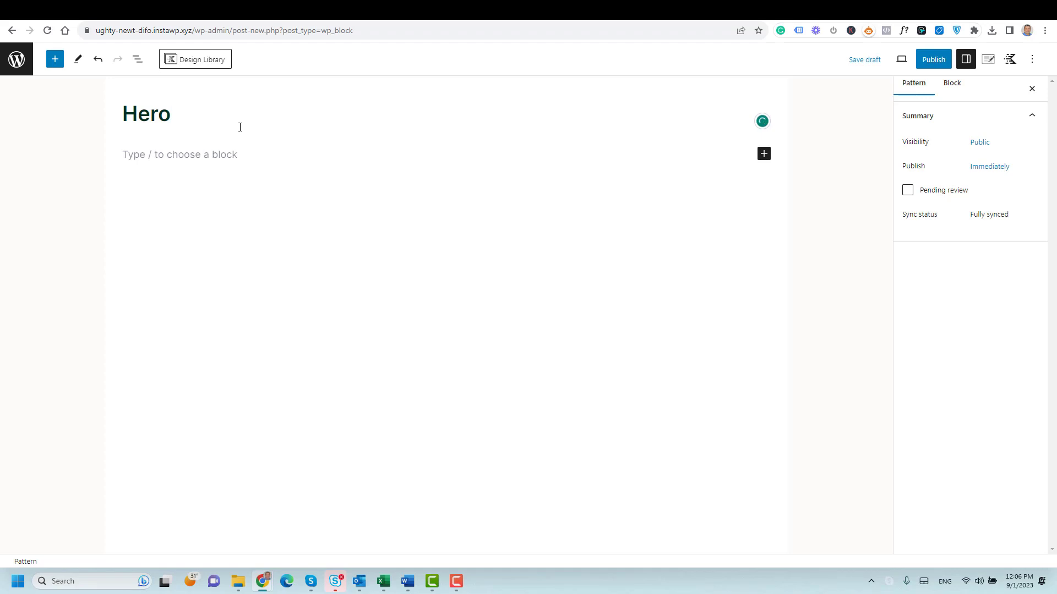
# Add a Row Layout block with two equal columns to the Hero pattern
pyautogui.click(176, 149)
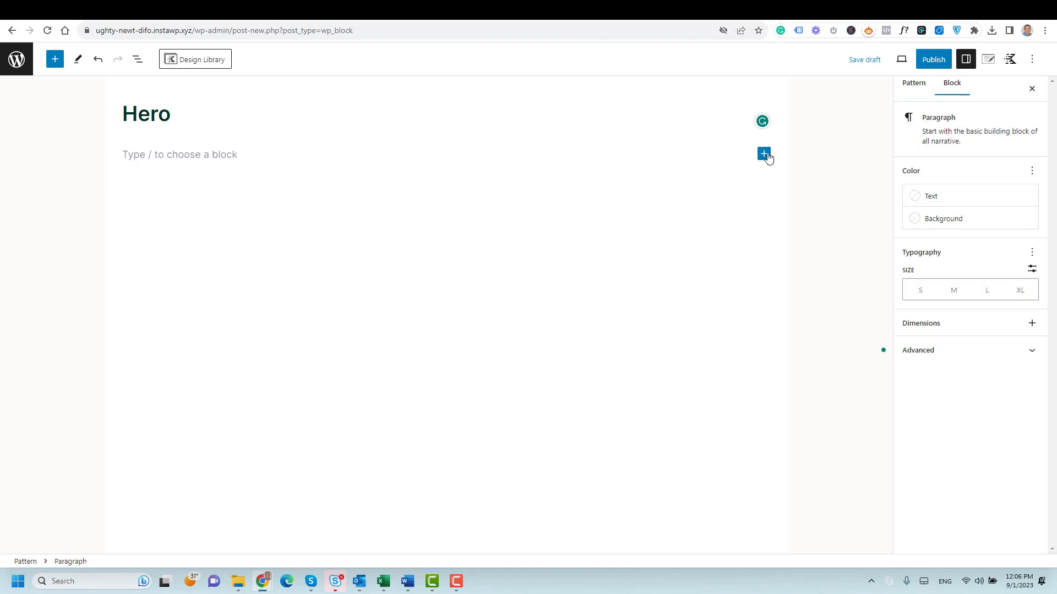
pyautogui.click(765, 154)
pyautogui.click(842, 252)
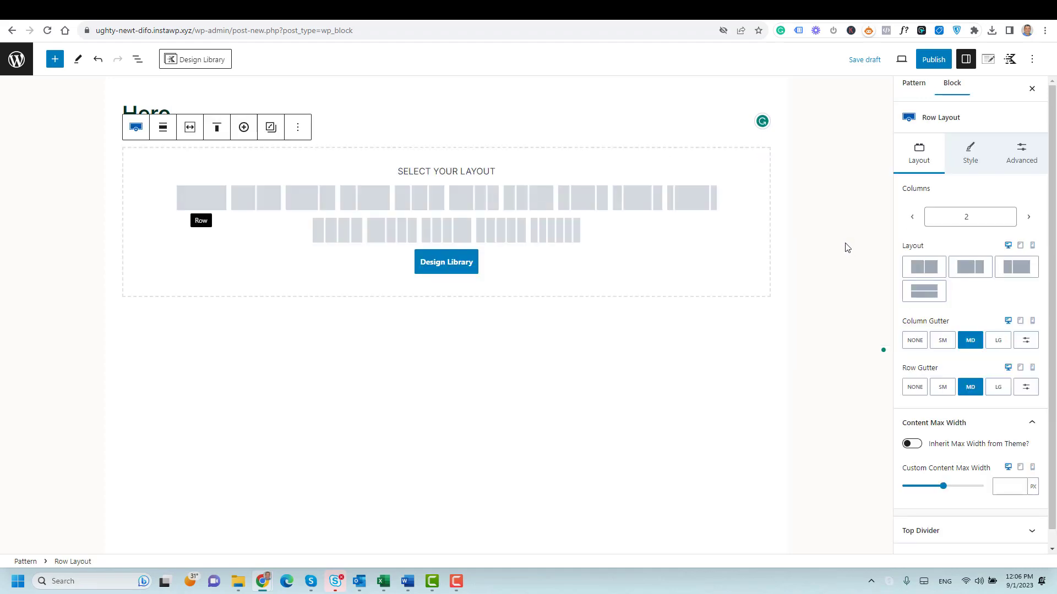
pyautogui.click(252, 201)
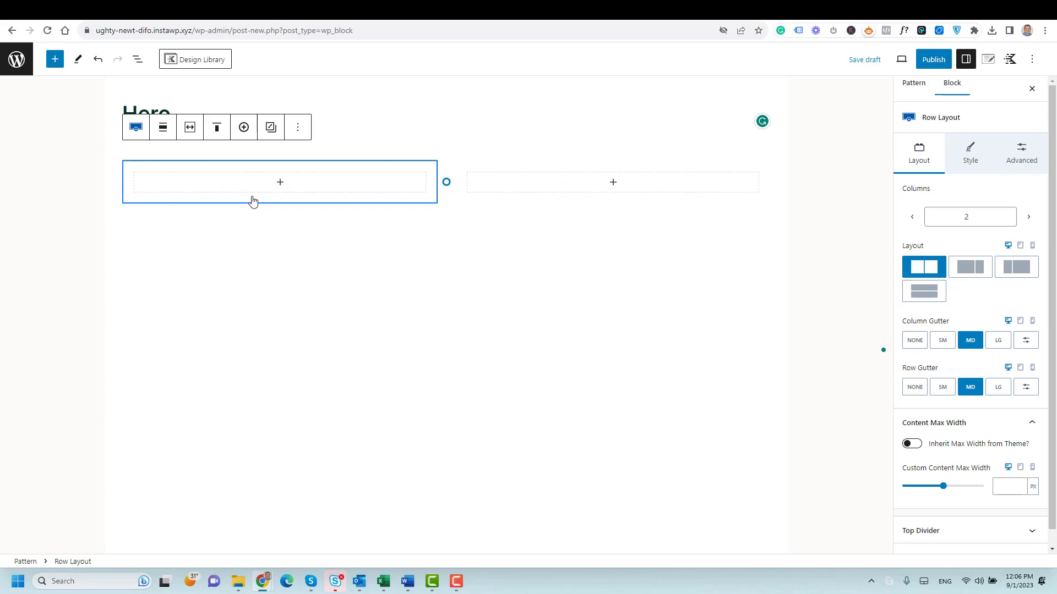
# Insert an Image (Adv) block in the row's right column using pexels-photo-6693640.jpeg from the media library
pyautogui.click(658, 180)
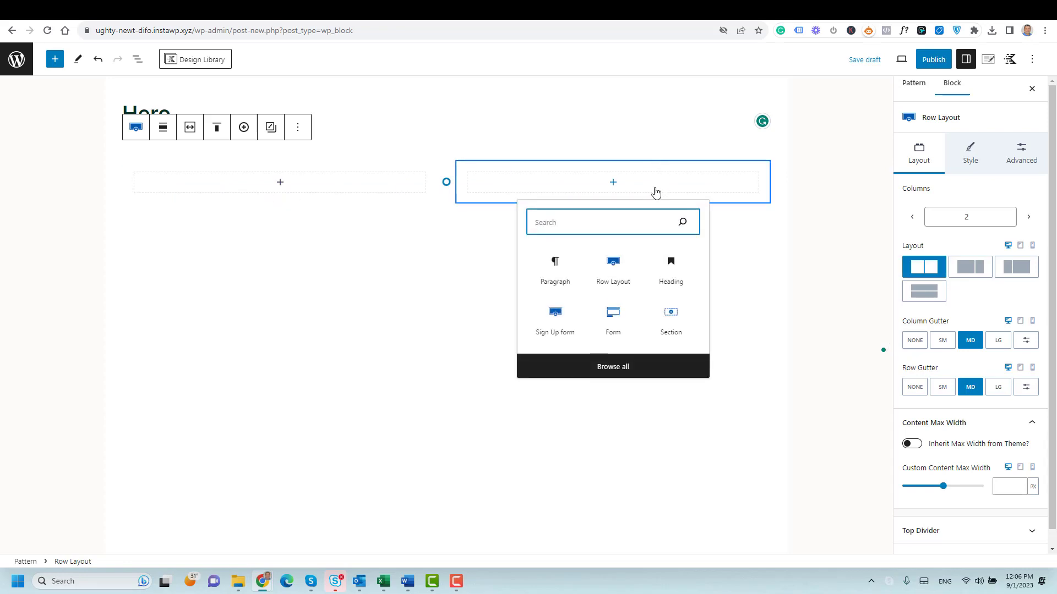
pyautogui.write('ima')
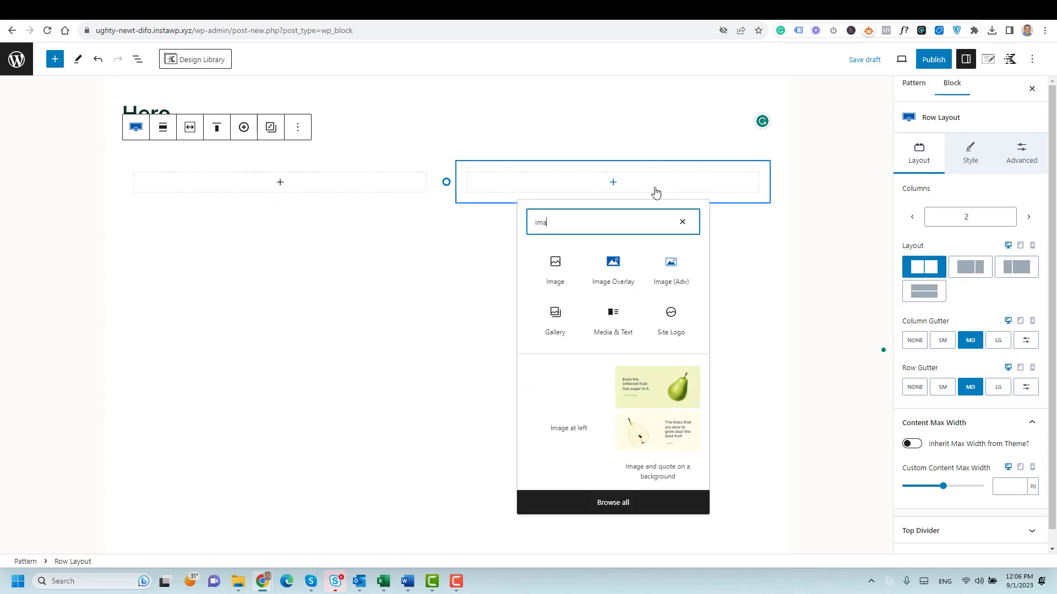
pyautogui.click(675, 280)
pyautogui.click(517, 241)
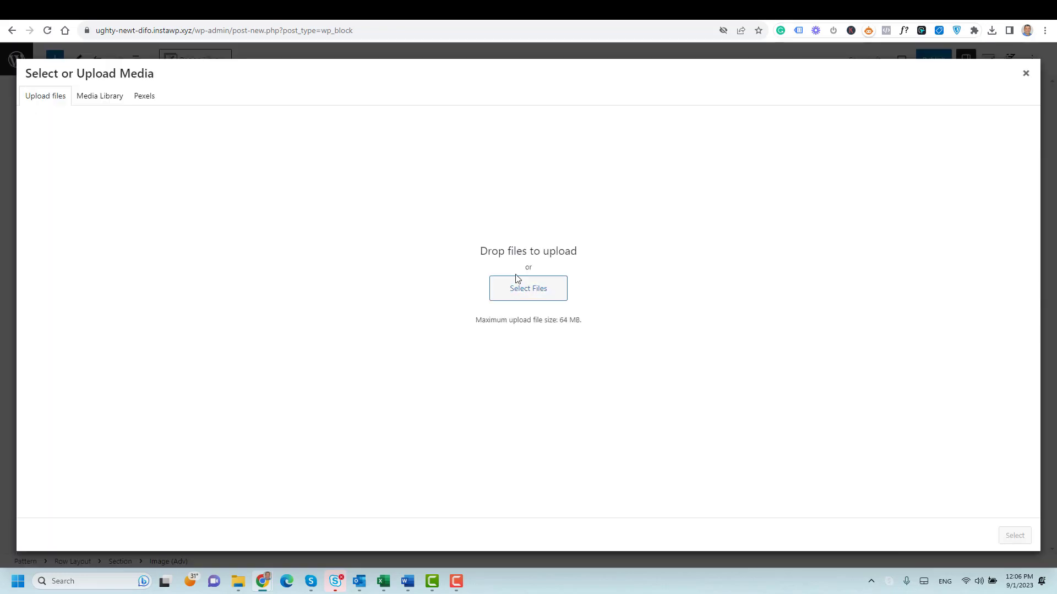
pyautogui.click(104, 98)
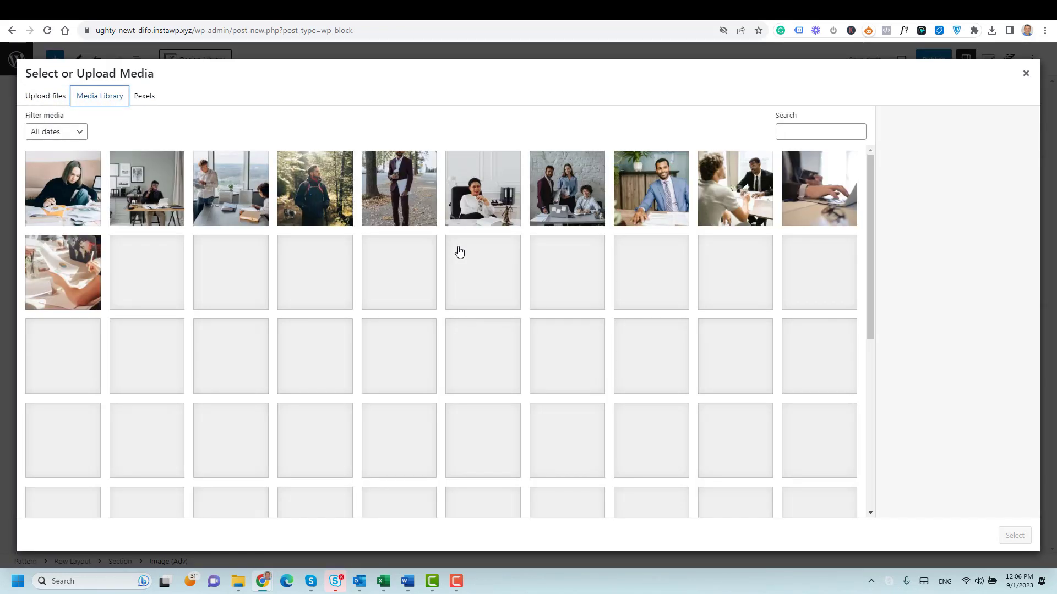
pyautogui.click(148, 190)
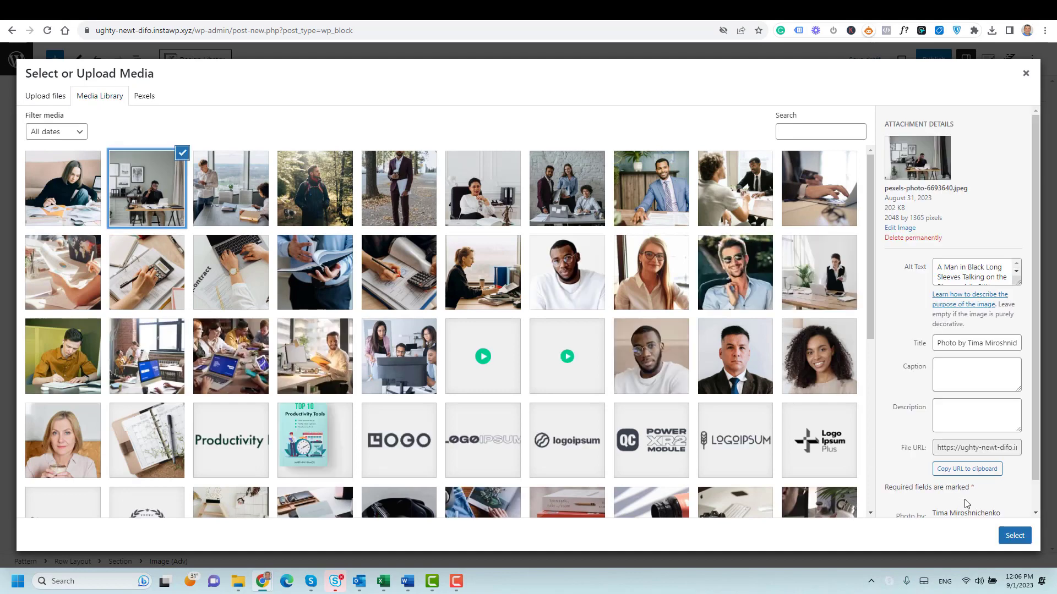
pyautogui.click(1008, 539)
# Add a Heading block reading "This Is A Heading" in the row's left column
pyautogui.click(346, 182)
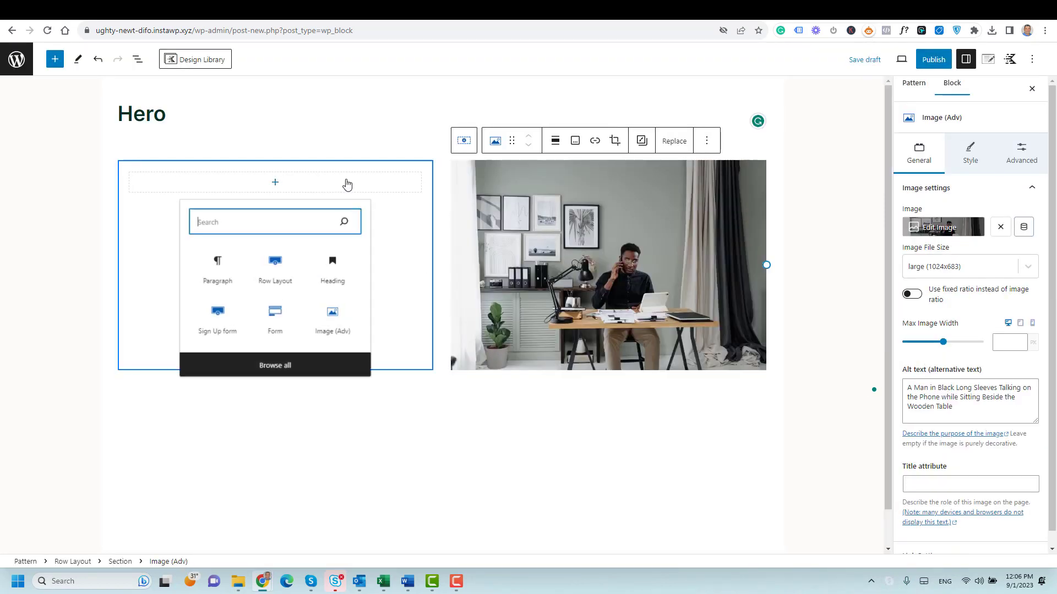
pyautogui.click(340, 279)
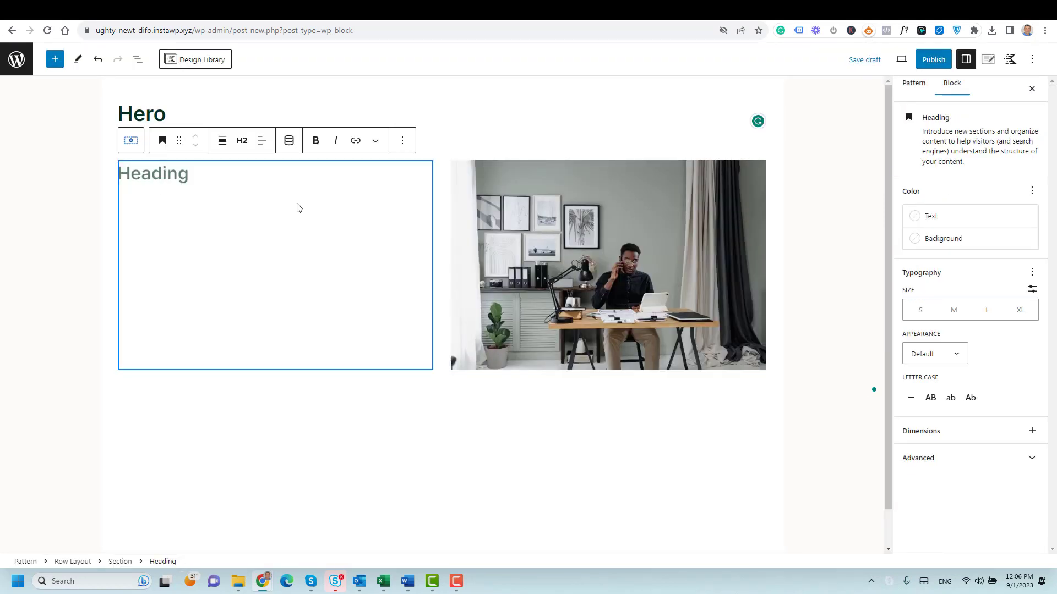
pyautogui.write('This Is A Heading')
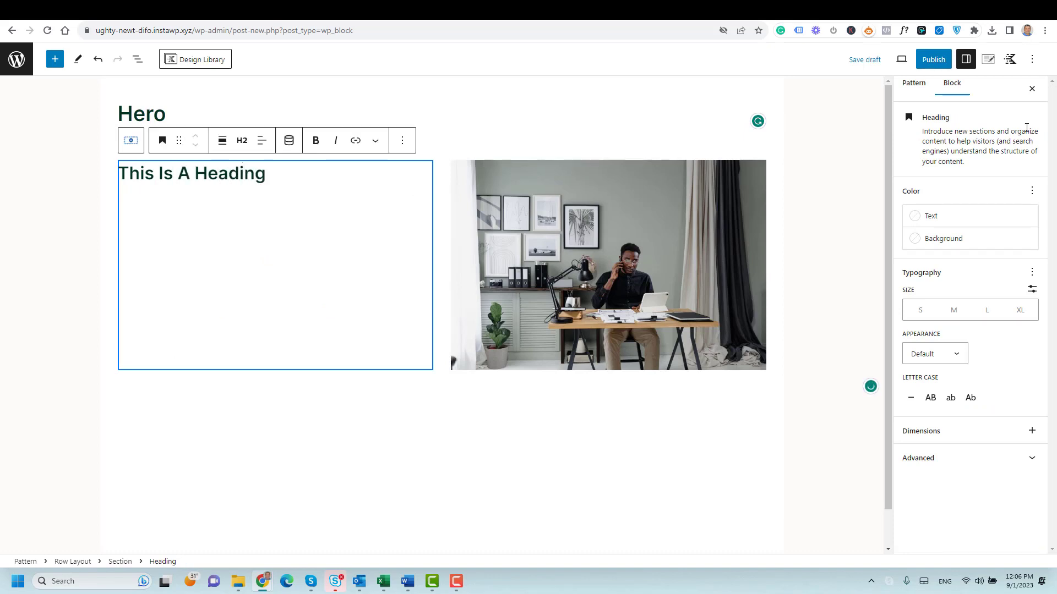
# Copy the Heading block's description text and paste it as three separate paragraphs below the heading
pyautogui.tripleClick(964, 137)
pyautogui.hotkey('ctrl', 'c')
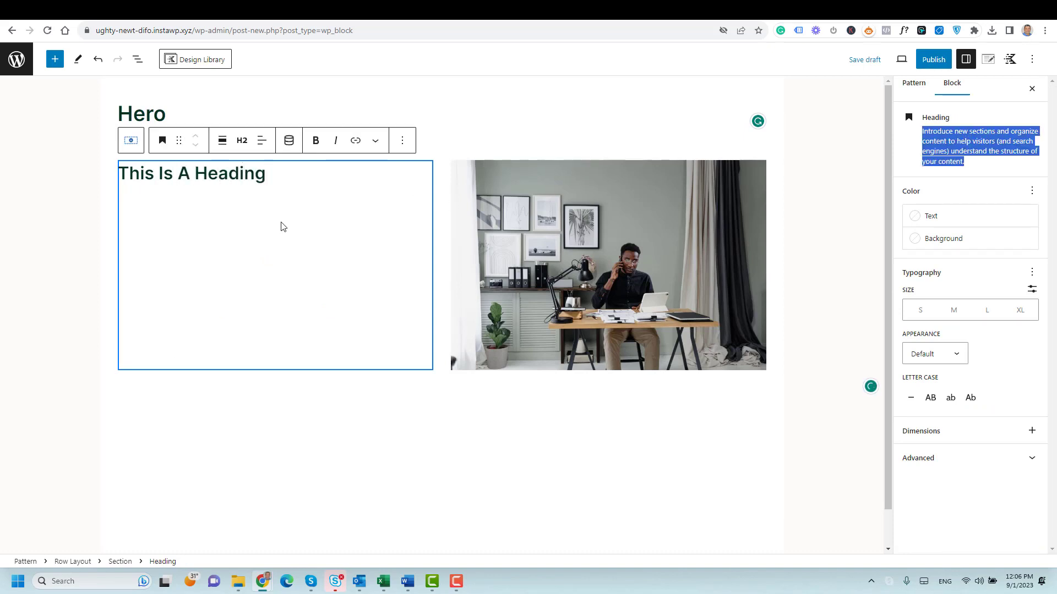
pyautogui.click(272, 172)
pyautogui.press('Return')
pyautogui.hotkey('ctrl', 'v')
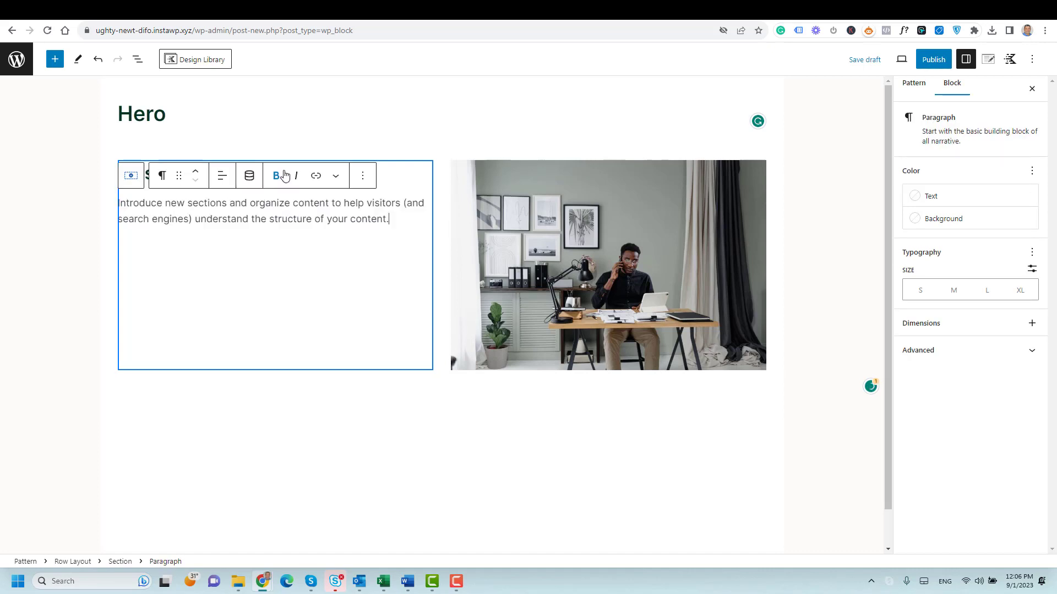
pyautogui.press('Return')
pyautogui.hotkey('ctrl', 'v')
pyautogui.press('Return')
pyautogui.hotkey('ctrl', 'v')
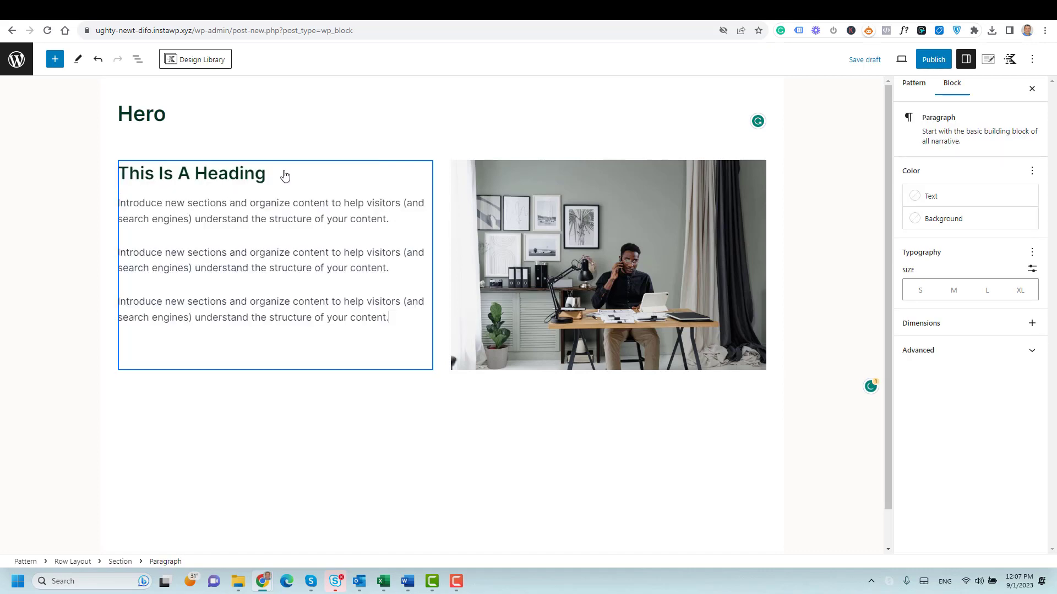
# Add a Buttons (Adv) block after the last paragraph and label its button "Contact Us"
pyautogui.click(362, 274)
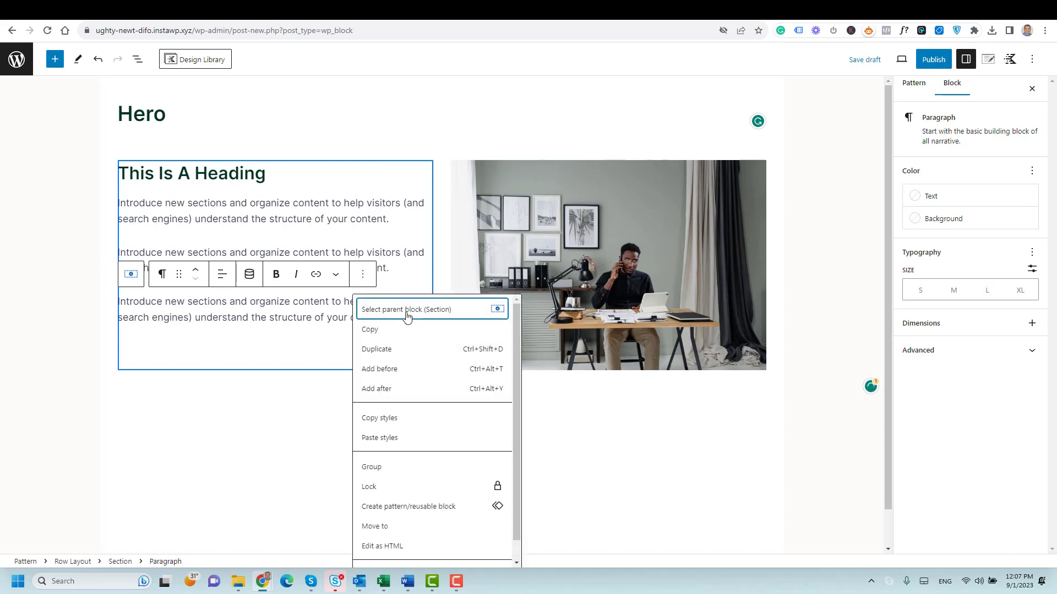
pyautogui.click(389, 389)
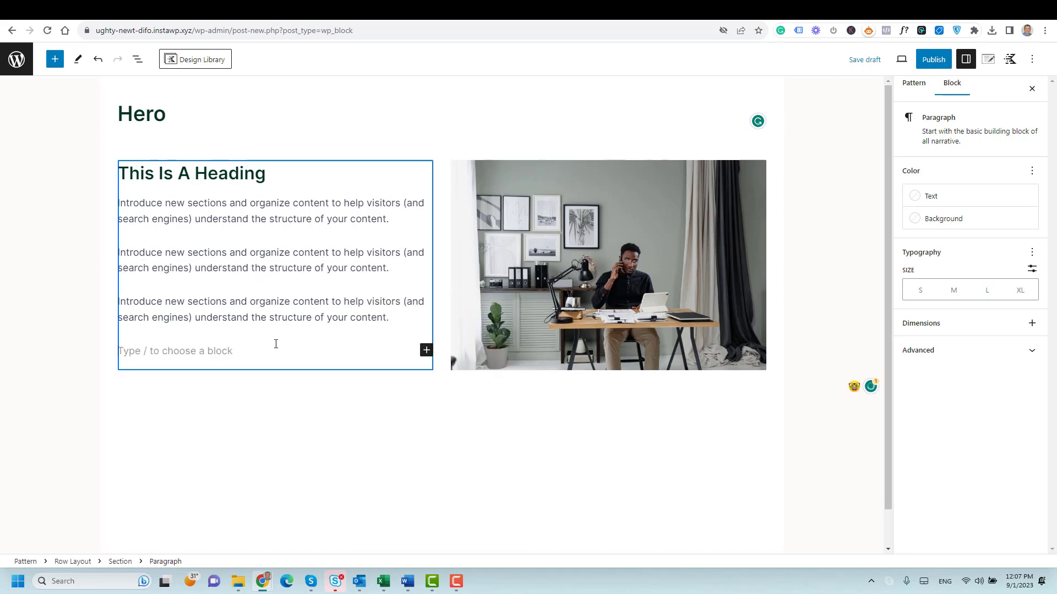
pyautogui.click(425, 351)
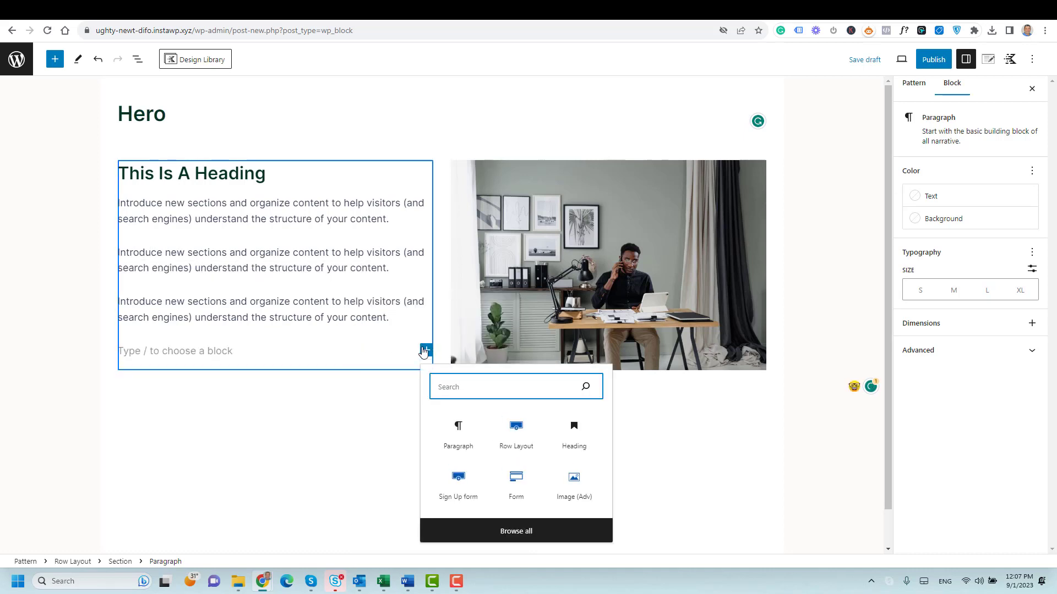
pyautogui.write('bu')
pyautogui.click(515, 435)
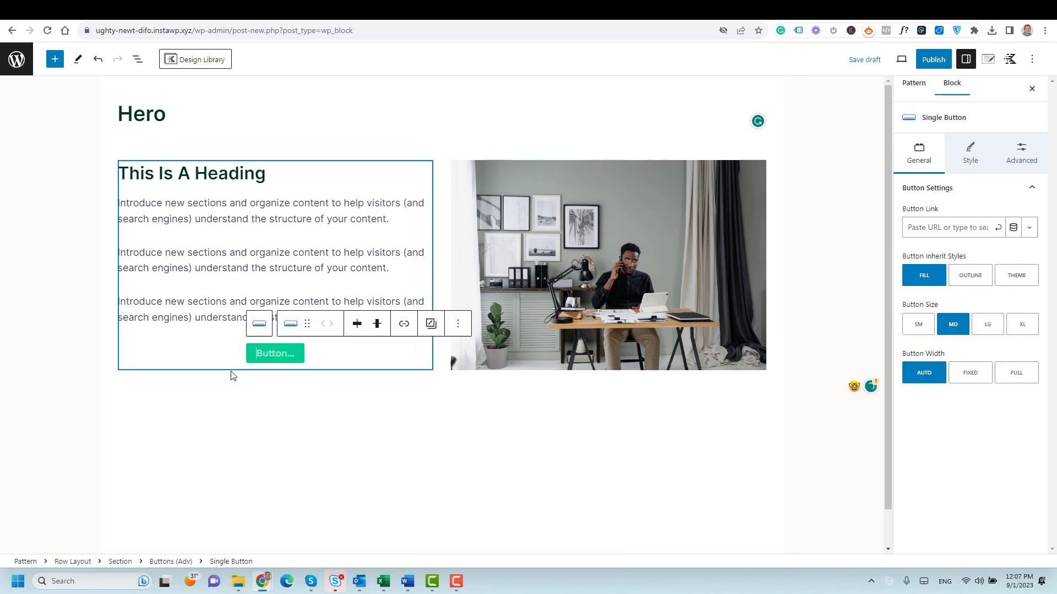
pyautogui.write('Contact')
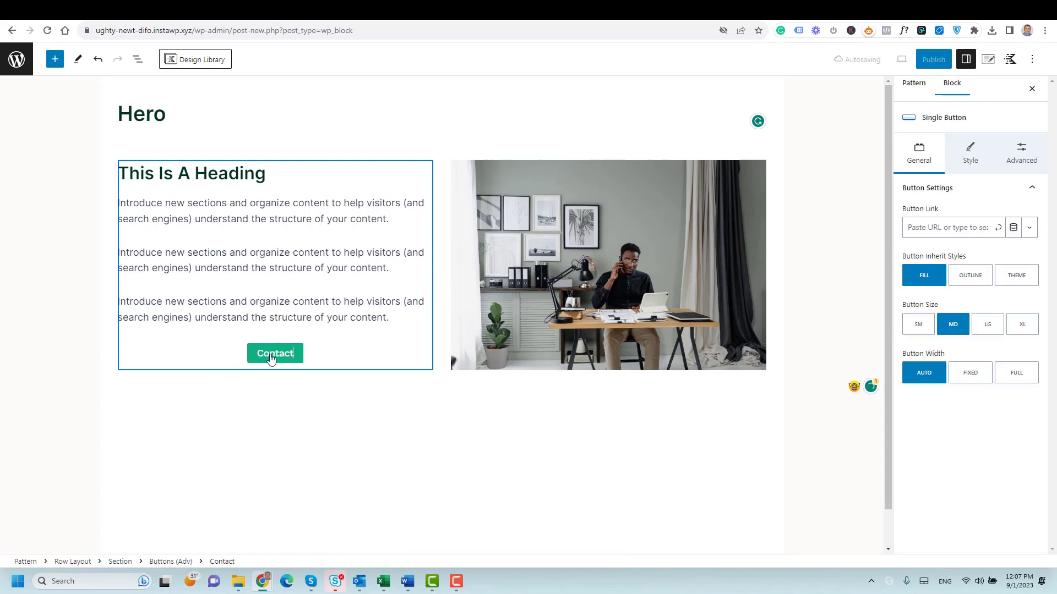
pyautogui.write(' Cu')
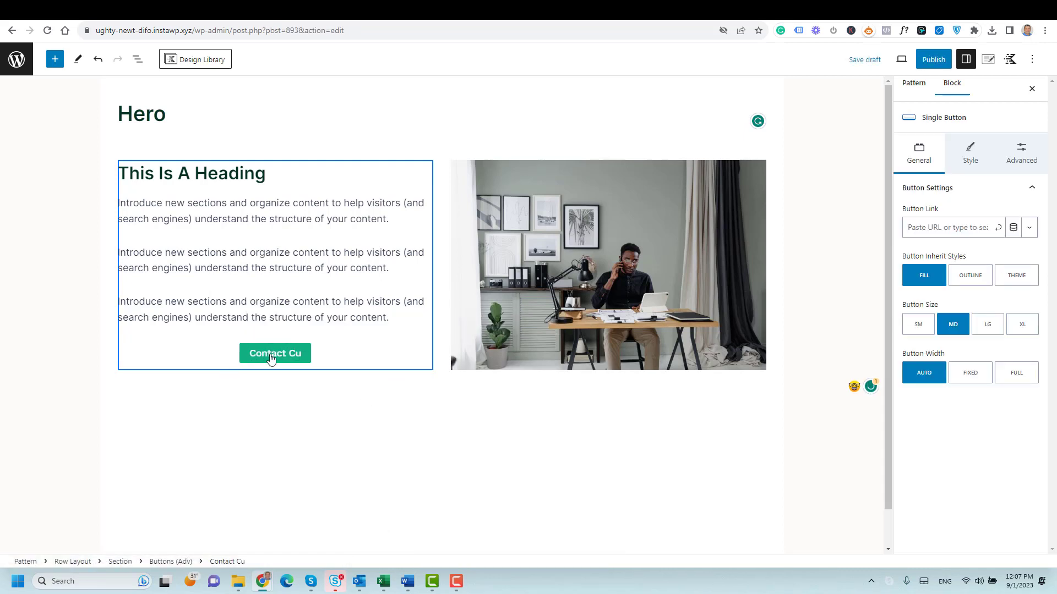
pyautogui.press('BackSpace')
pyautogui.press('BackSpace')
pyautogui.write('Us')
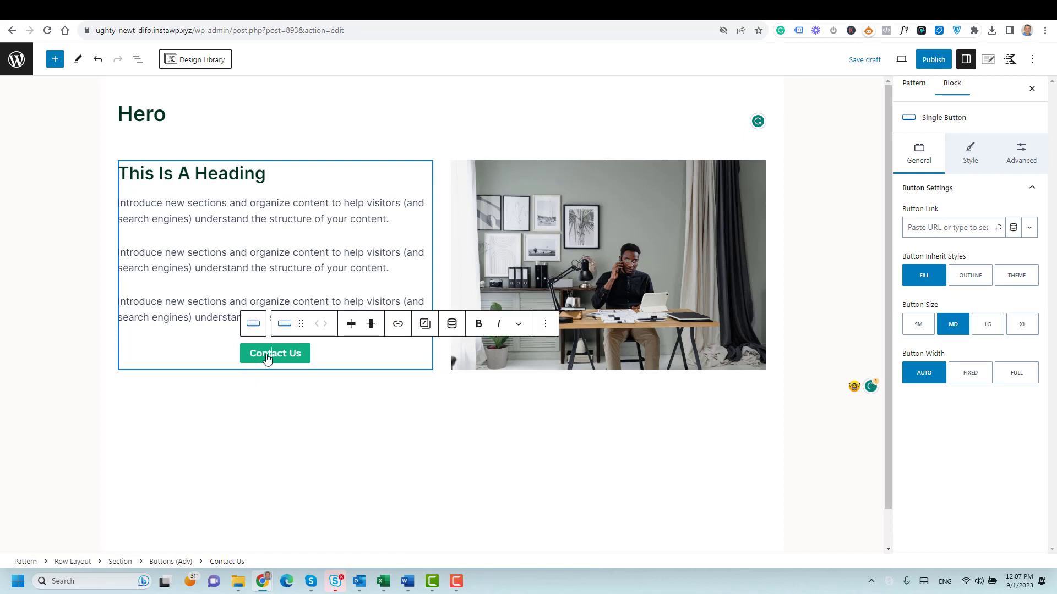
# Justify the Contact Us button left at size LG, and publish the Hero pattern
pyautogui.click(351, 325)
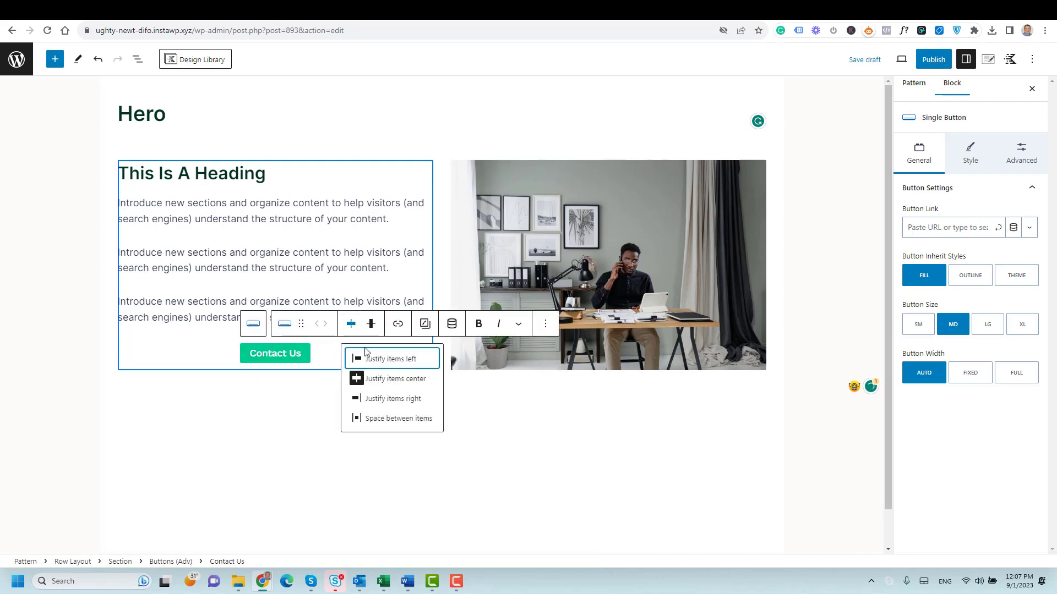
pyautogui.click(371, 359)
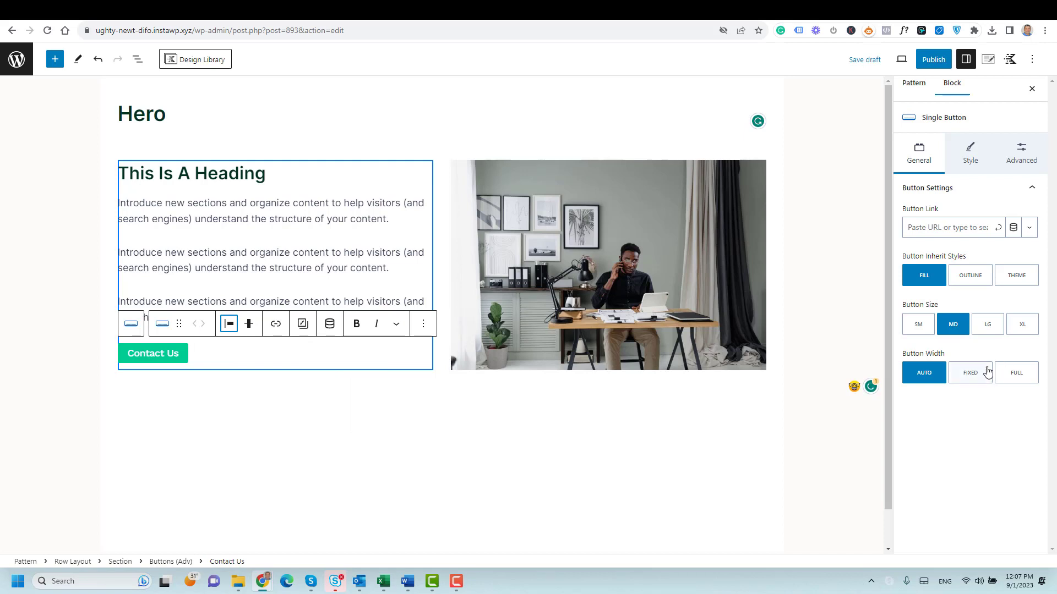
pyautogui.click(987, 324)
pyautogui.click(928, 60)
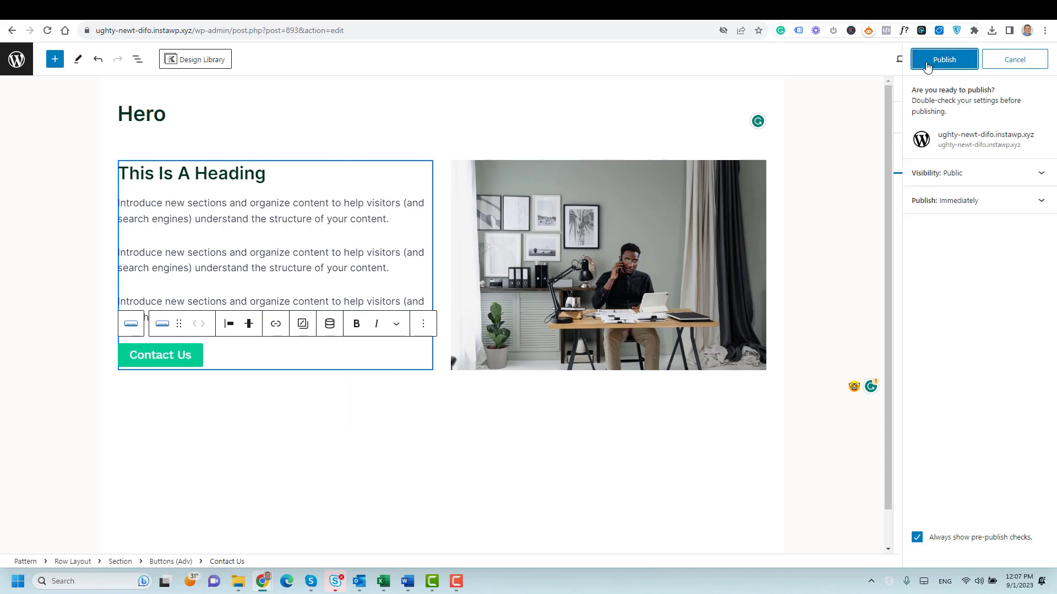
pyautogui.click(940, 59)
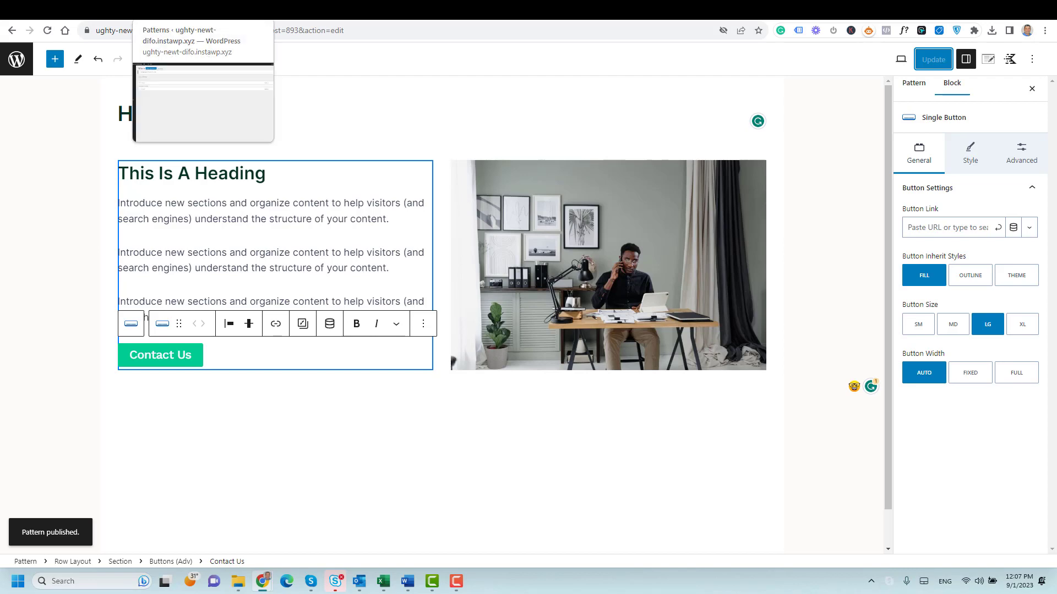
# Return to the posts list and open the editor for a new page in a new browser tab
pyautogui.click(181, 10)
pyautogui.moveTo(69, 215)
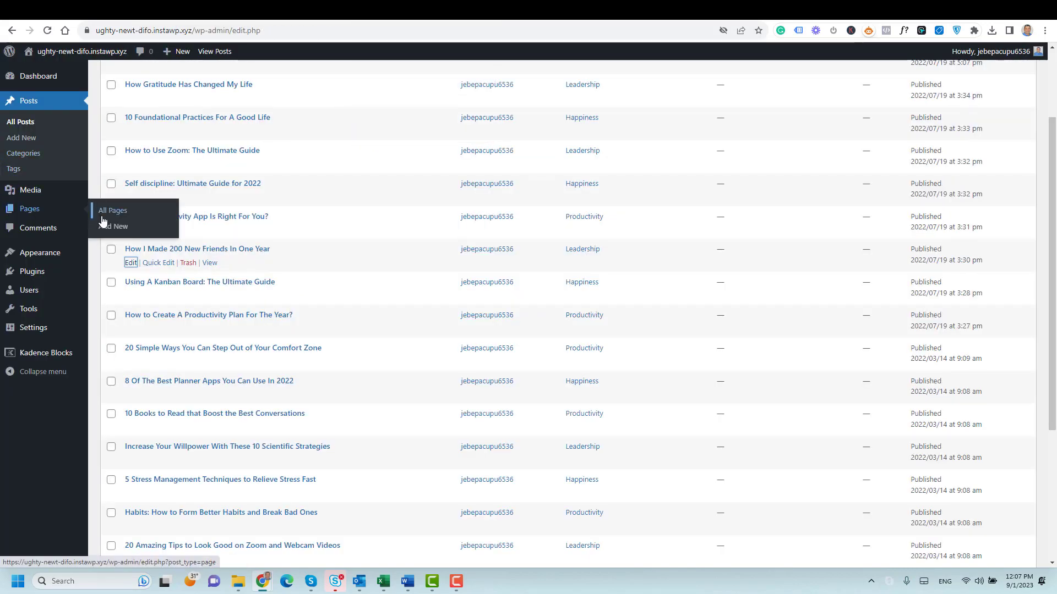
pyautogui.rightClick(113, 226)
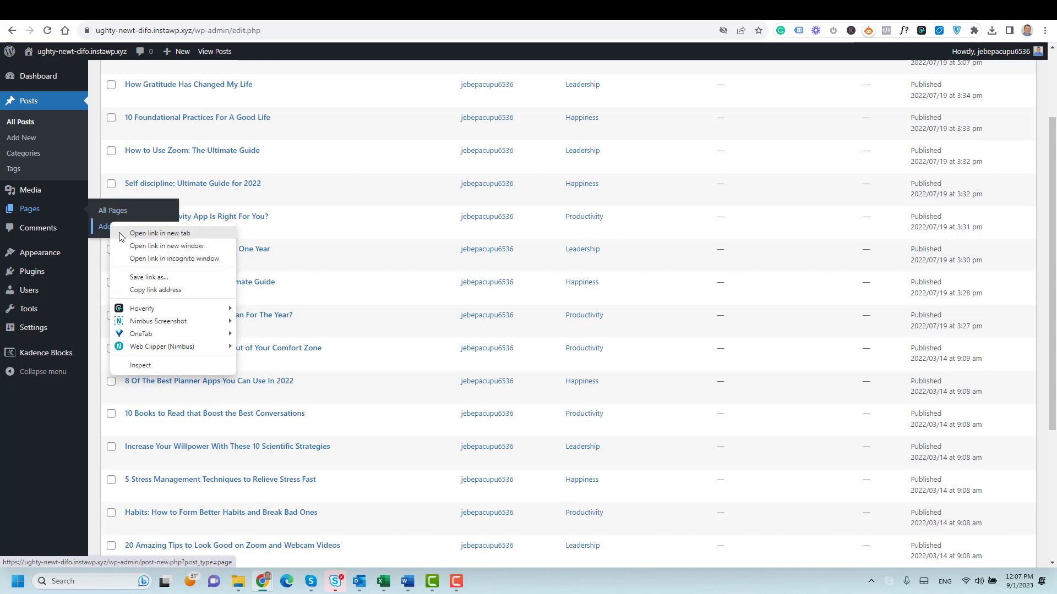
pyautogui.click(113, 226)
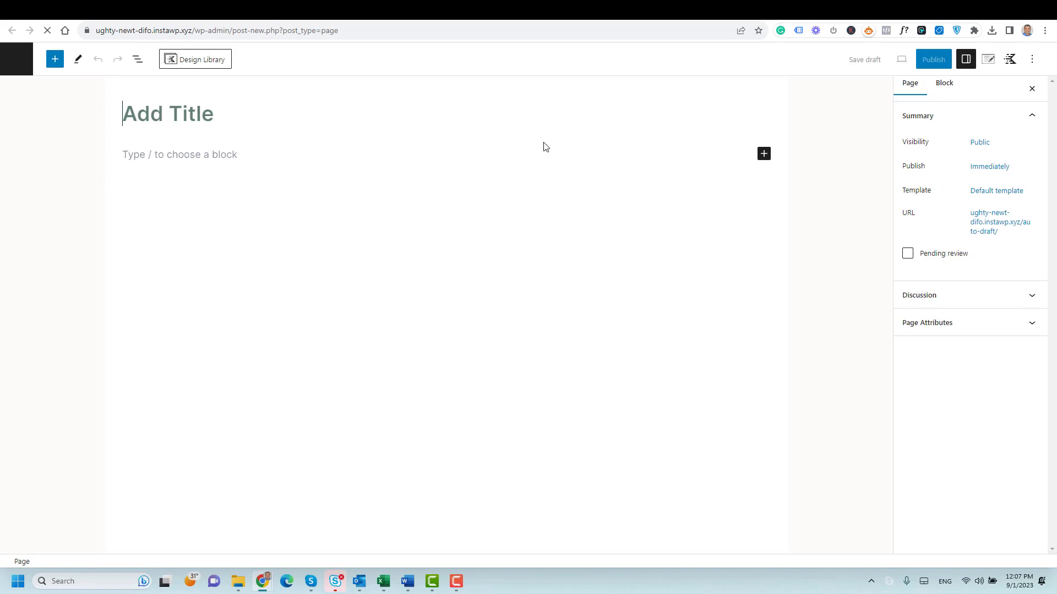
# Search the blocks for "her" and insert the Hero pattern into the new page
pyautogui.click(763, 155)
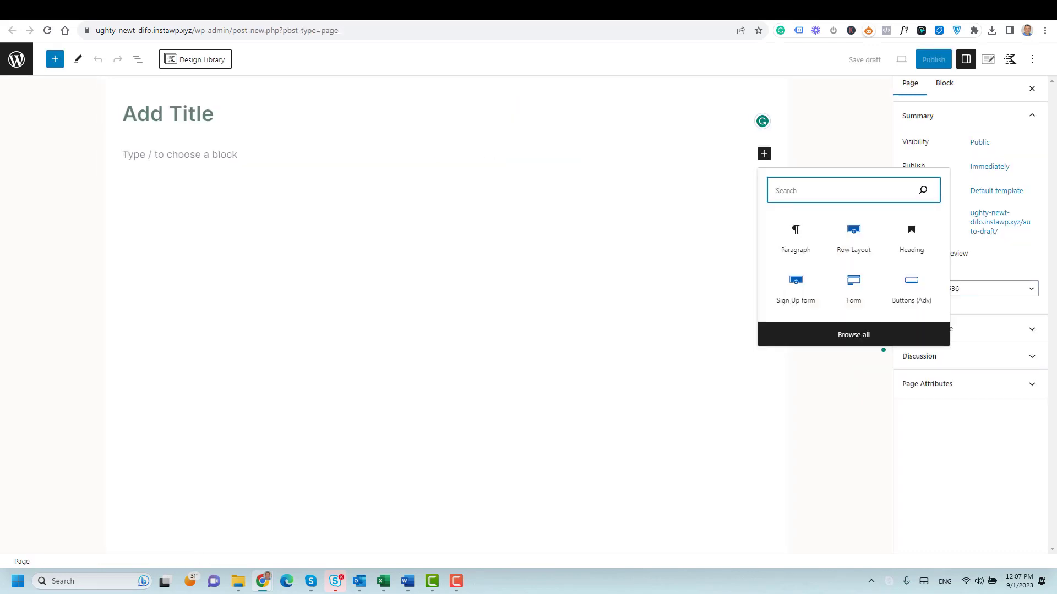
pyautogui.write('her')
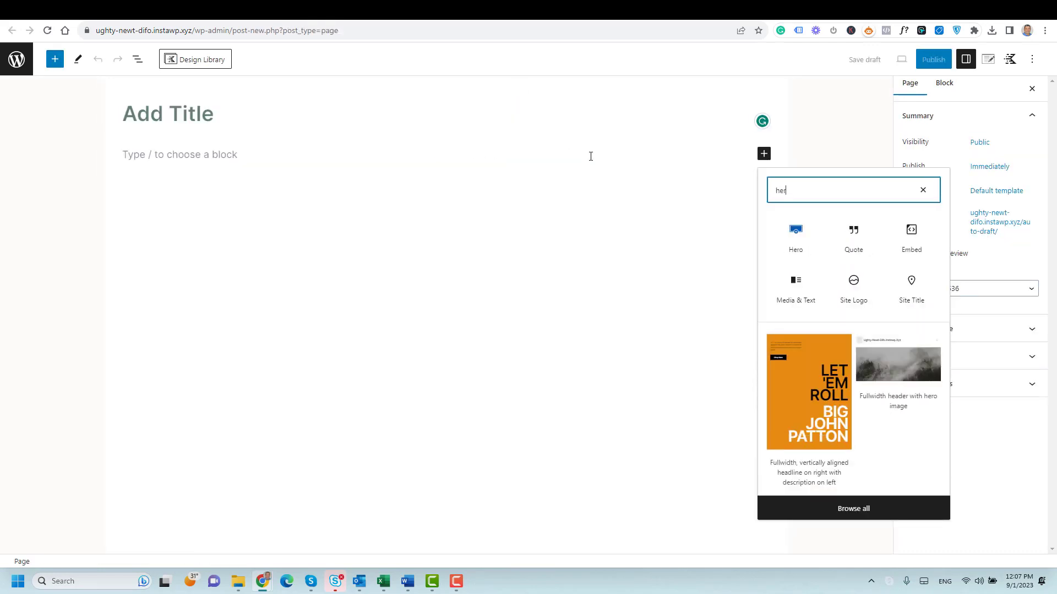
pyautogui.click(778, 231)
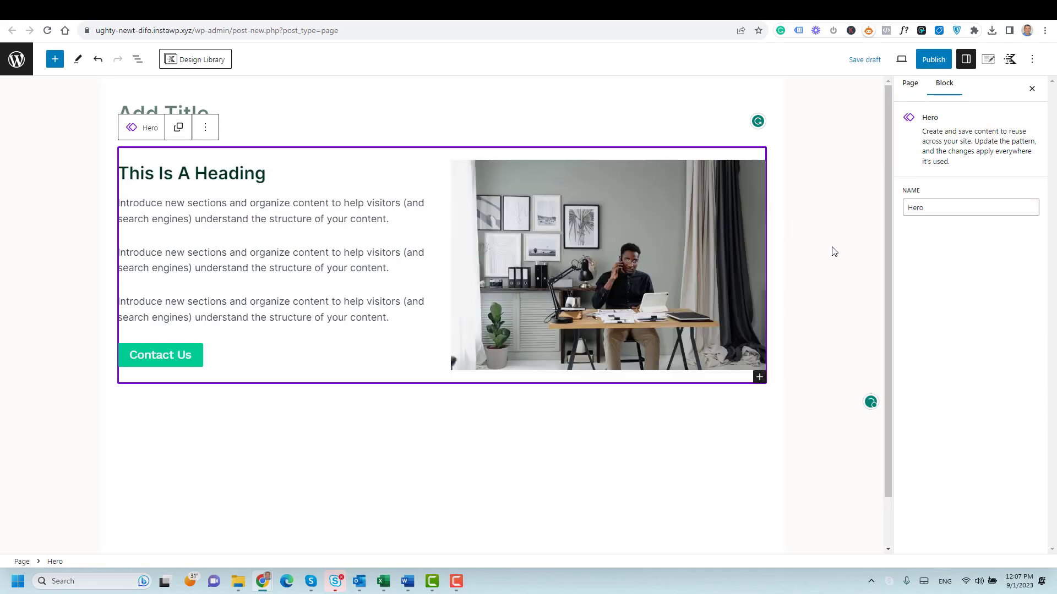